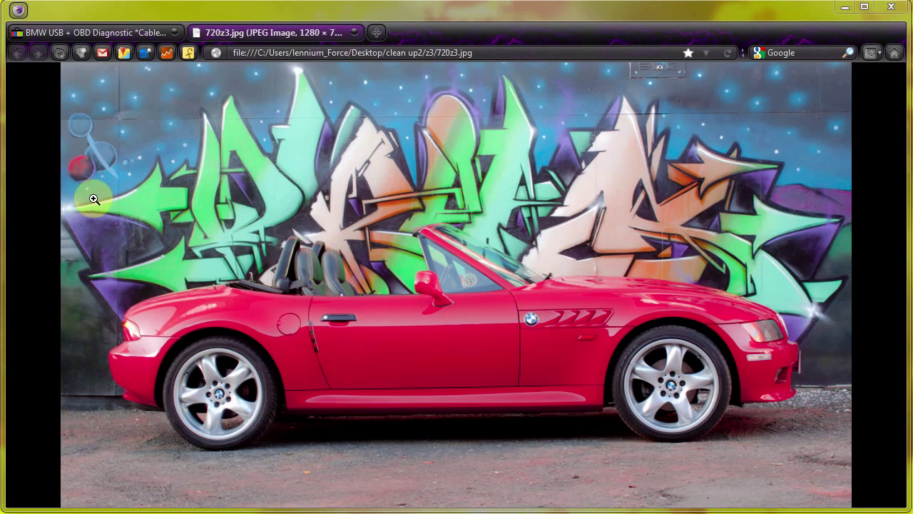
# - Switch to the eBay BMW USB + OBD cable listing and skim the top of its description
pyautogui.click(85, 31)
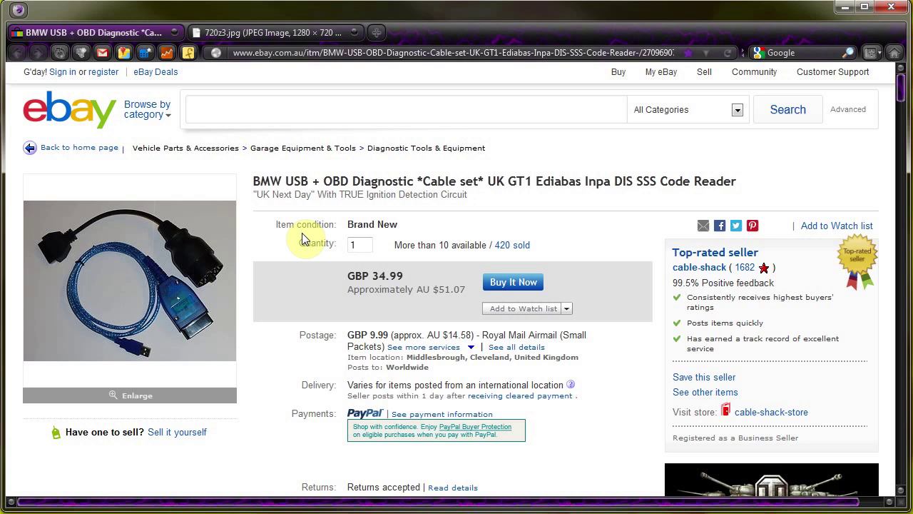
pyautogui.scroll(-4, 301, 239)
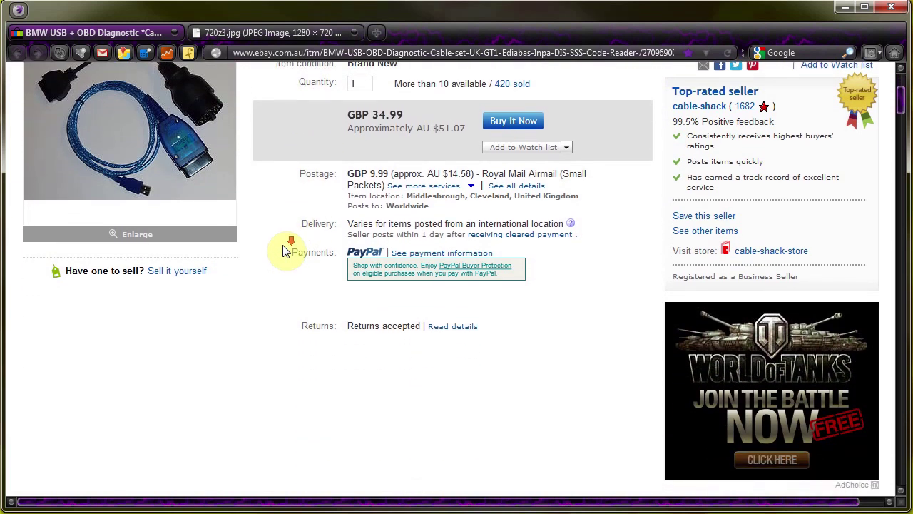
pyautogui.scroll(-8, 284, 250)
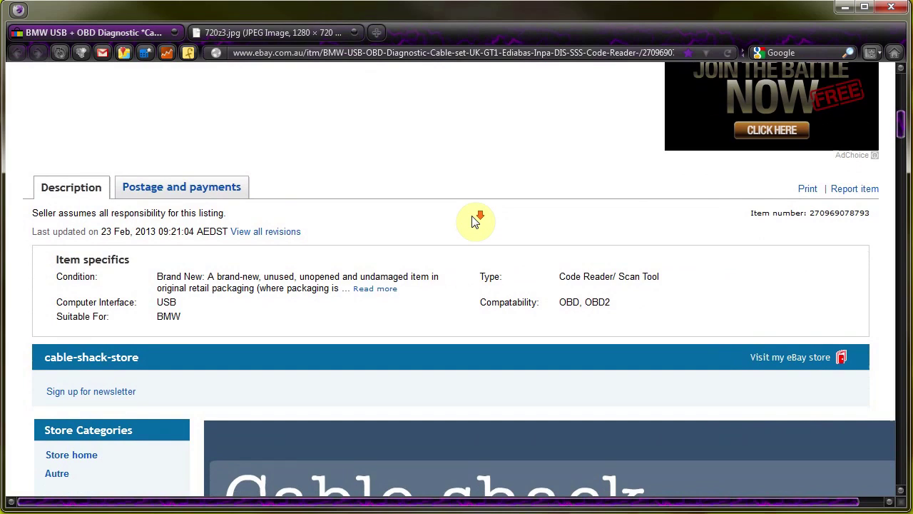
pyautogui.scroll(-5, 471, 221)
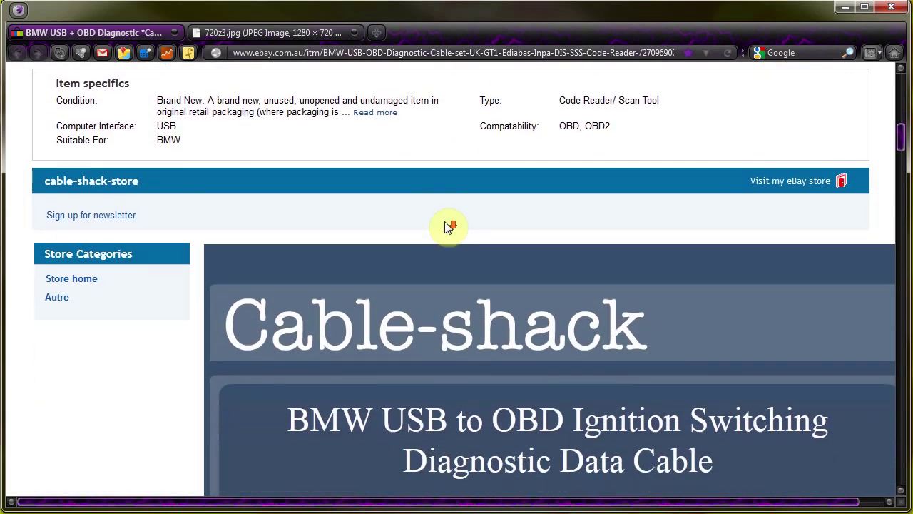
pyautogui.scroll(-6, 450, 227)
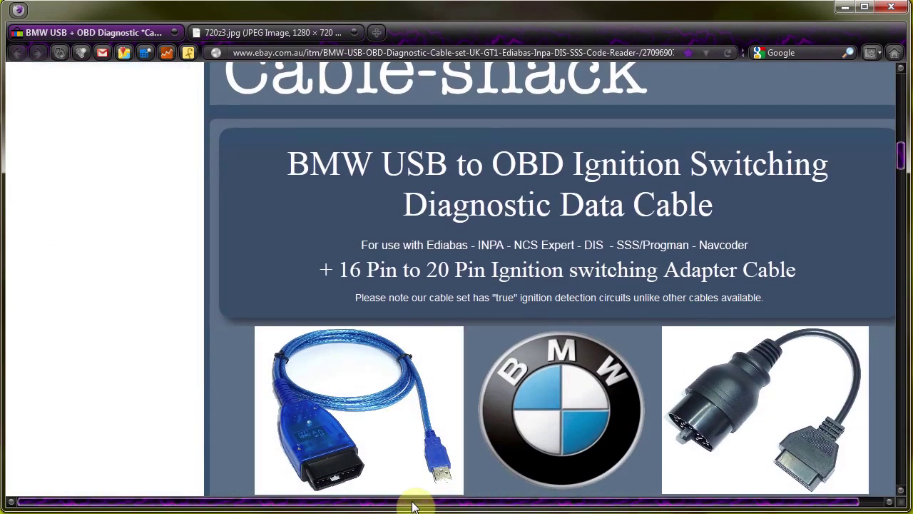
pyautogui.moveTo(412, 505); pyautogui.dragTo(489, 505)
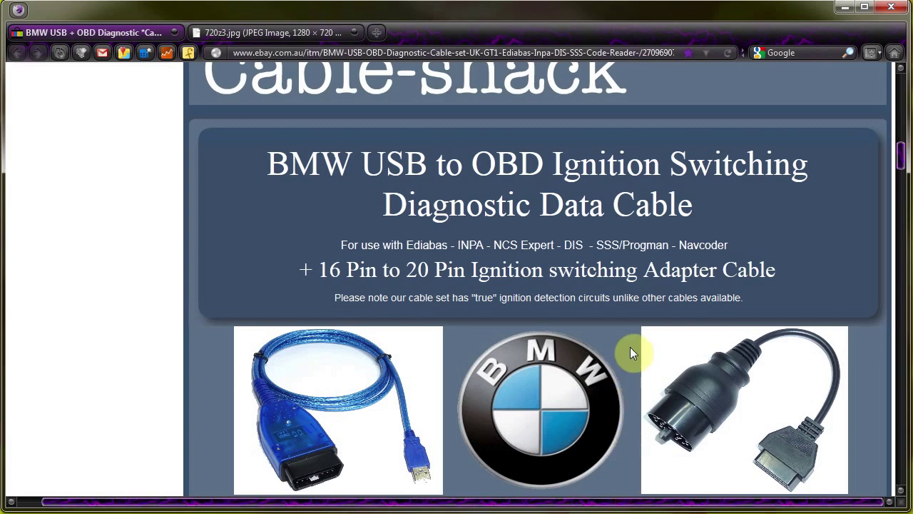
pyautogui.scroll(15, 631, 353)
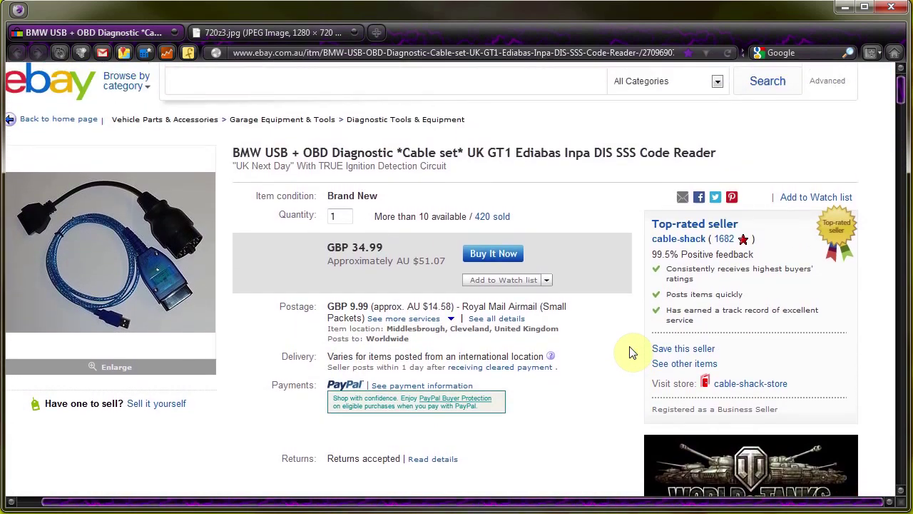
# - Scroll down through the listing's software screenshots, then back up toward the top
pyautogui.scroll(-18, 631, 353)
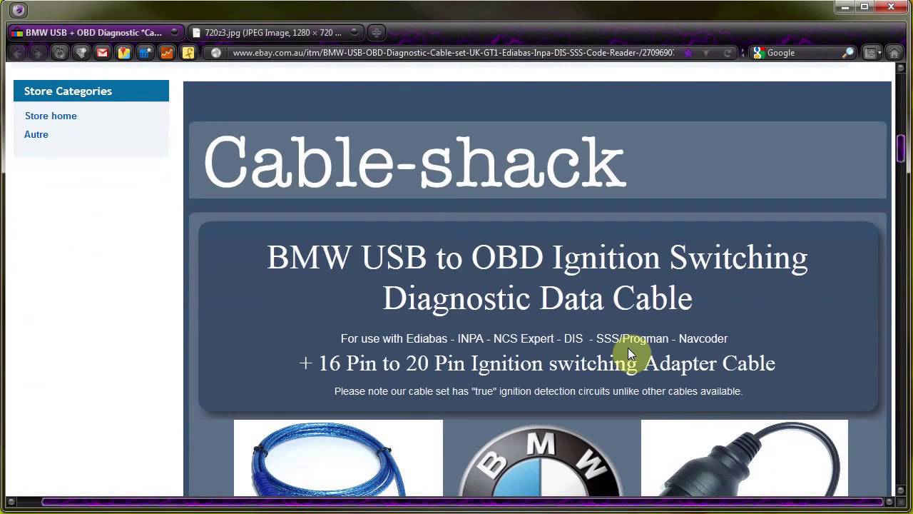
pyautogui.scroll(-9, 628, 348)
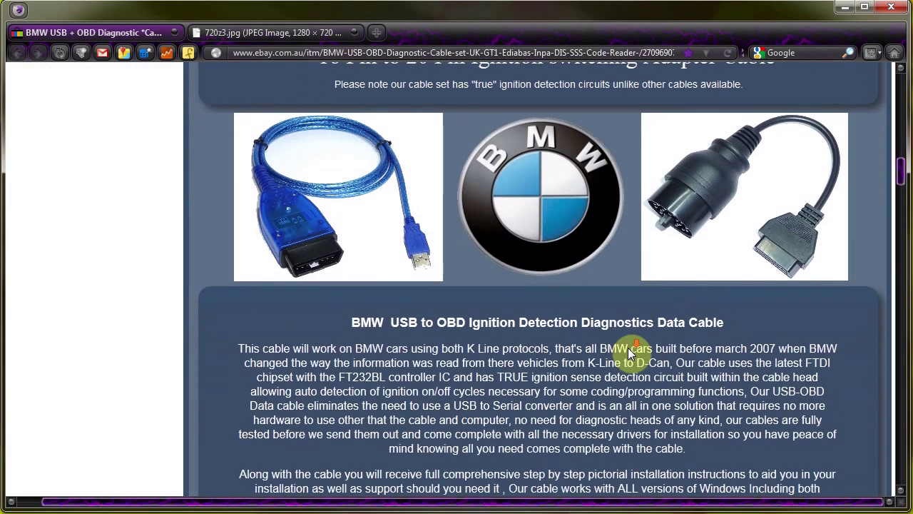
pyautogui.scroll(-12, 629, 353)
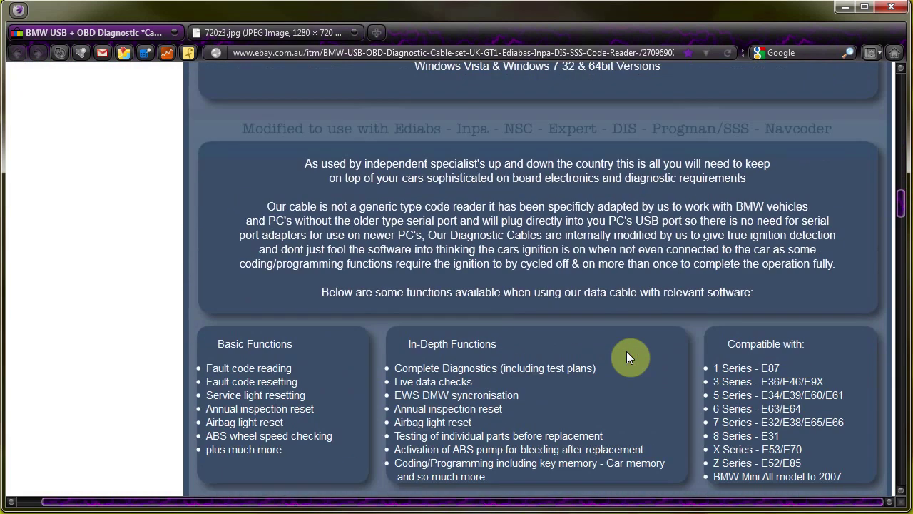
pyautogui.scroll(-4, 628, 348)
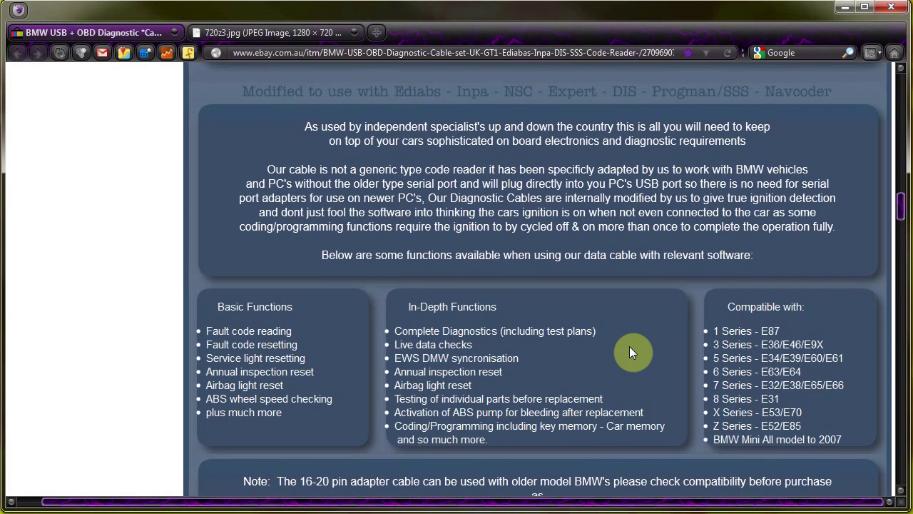
pyautogui.scroll(-10, 643, 333)
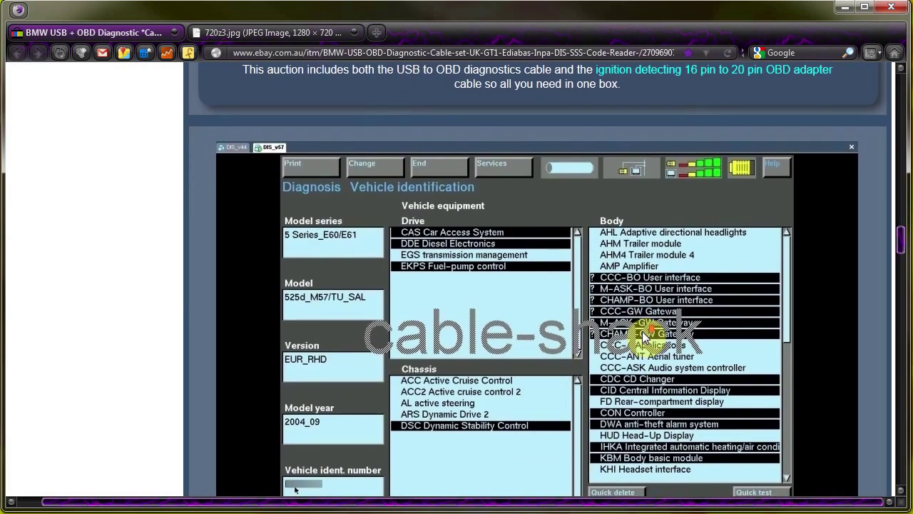
pyautogui.scroll(-3, 646, 335)
pyautogui.scroll(-15, 635, 341)
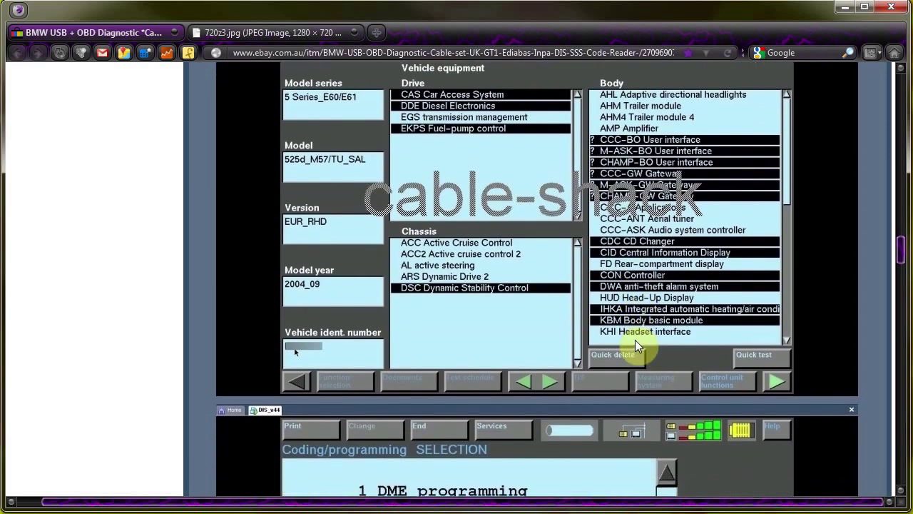
pyautogui.scroll(-1, 634, 345)
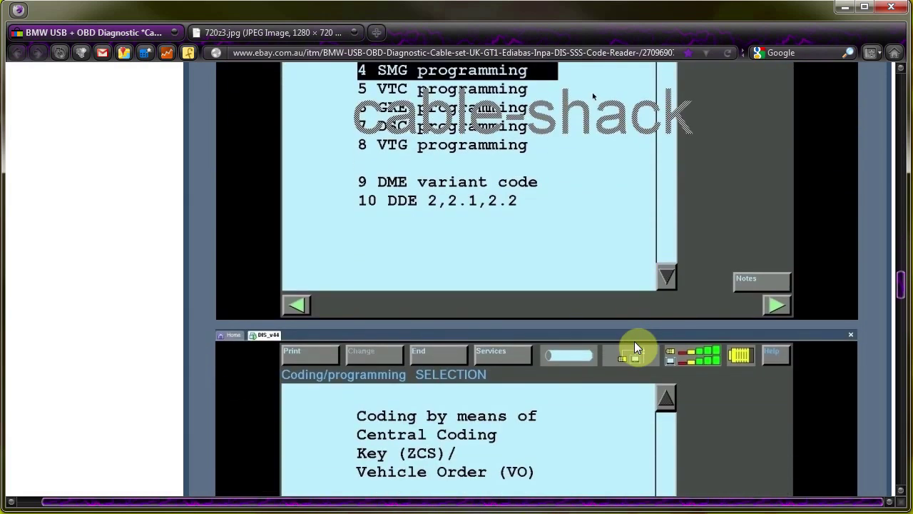
pyautogui.scroll(-2, 634, 341)
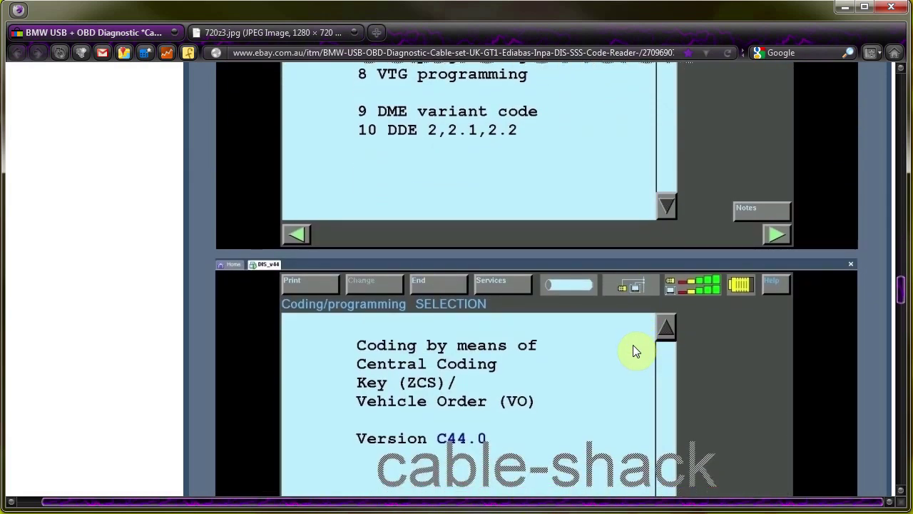
pyautogui.scroll(-11, 630, 345)
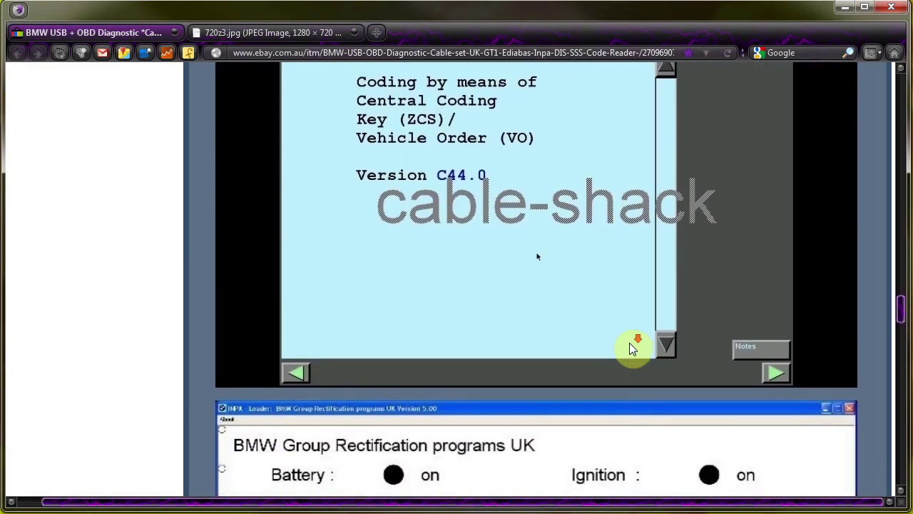
pyautogui.scroll(20, 632, 346)
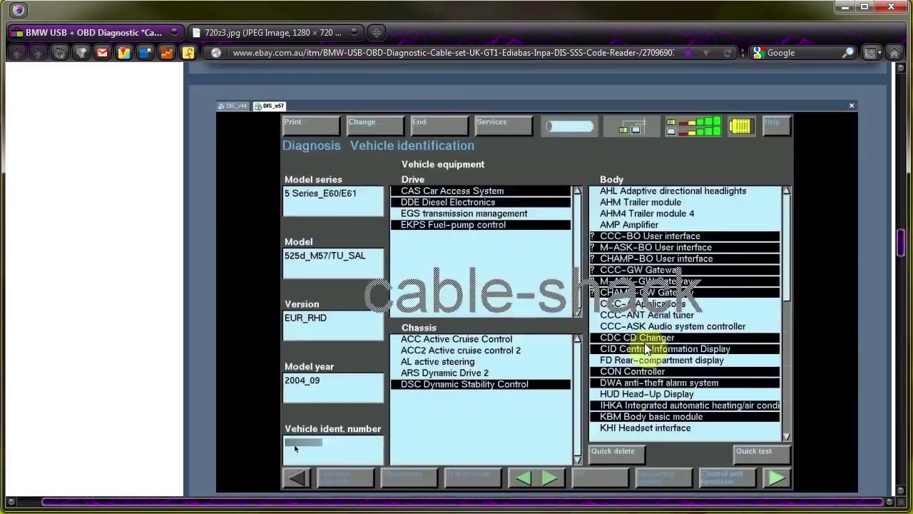
pyautogui.scroll(20, 658, 341)
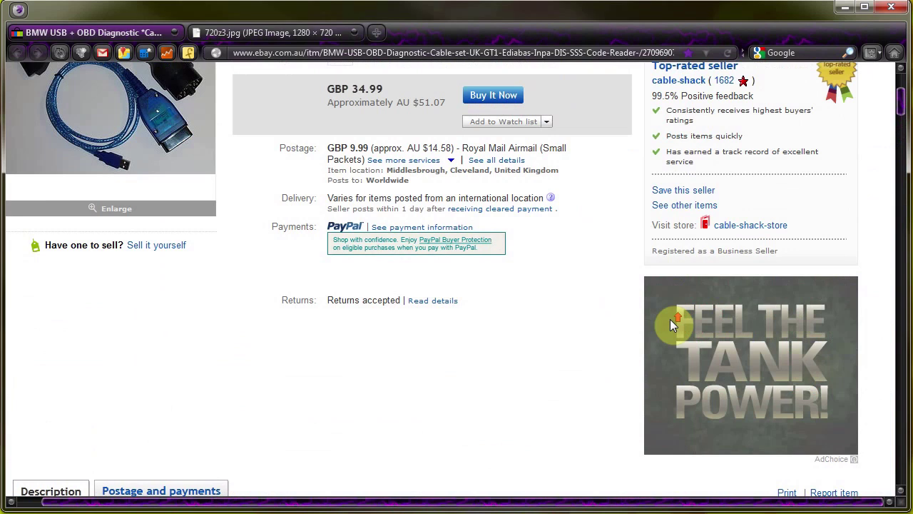
pyautogui.scroll(2, 681, 313)
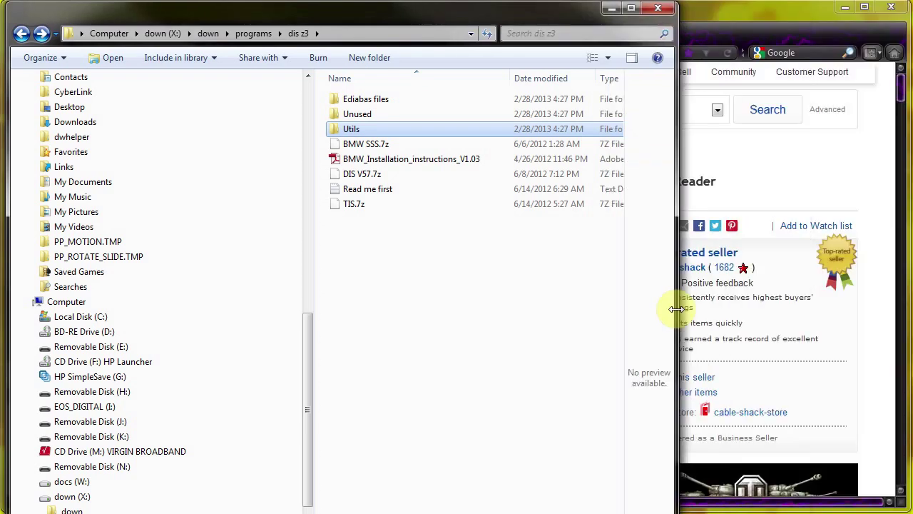
# - Widen the dis z3 folder window to reveal file types and sizes, then reposition it
pyautogui.moveTo(785, 275); pyautogui.dragTo(827, 311)
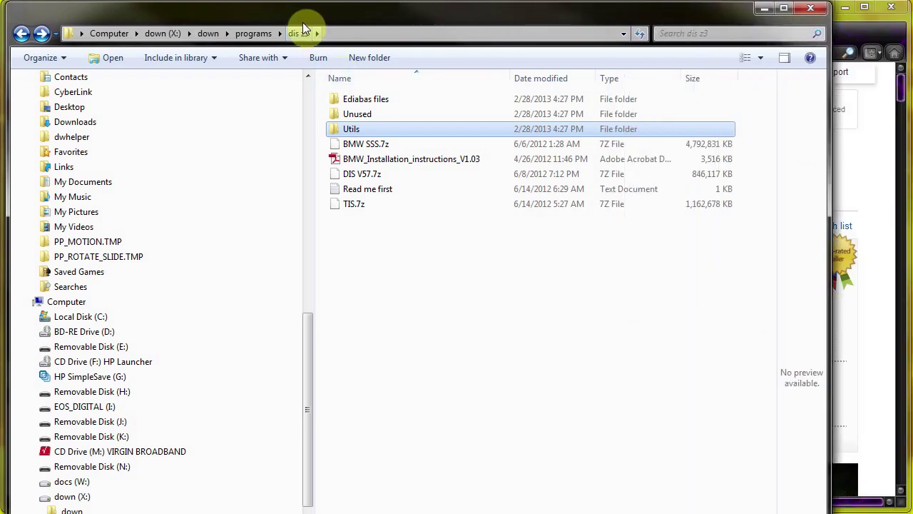
pyautogui.moveTo(303, 16); pyautogui.dragTo(260, 8)
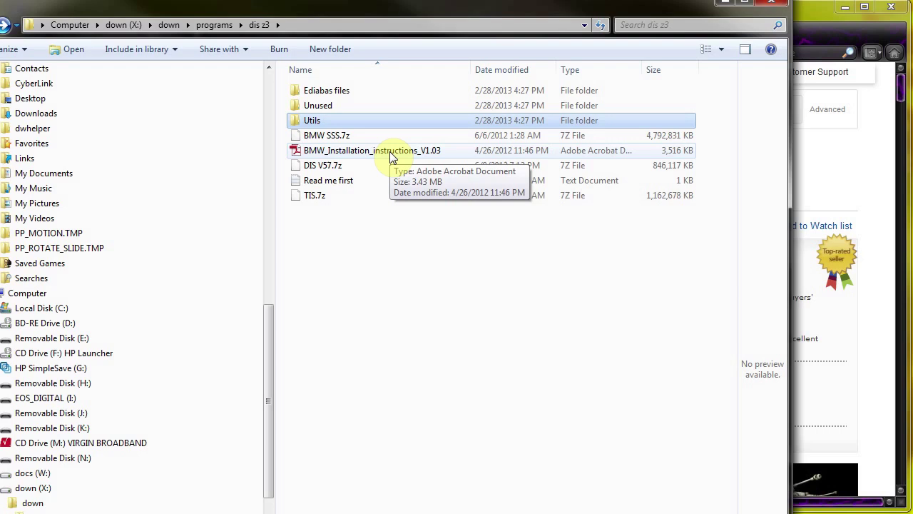
pyautogui.moveTo(326, 10); pyautogui.dragTo(355, 17)
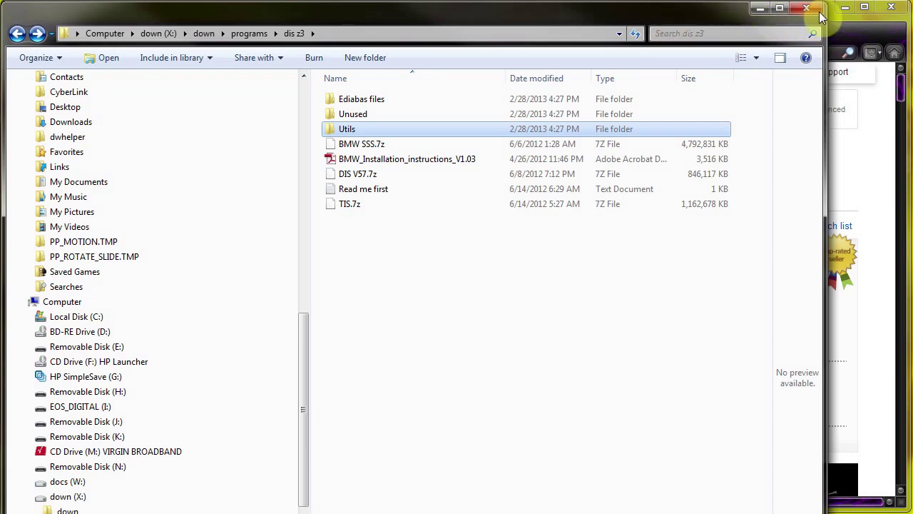
# - Minimize the dis z3 folder window and switch to the 720z3.jpg red car photo tab
pyautogui.click(760, 8)
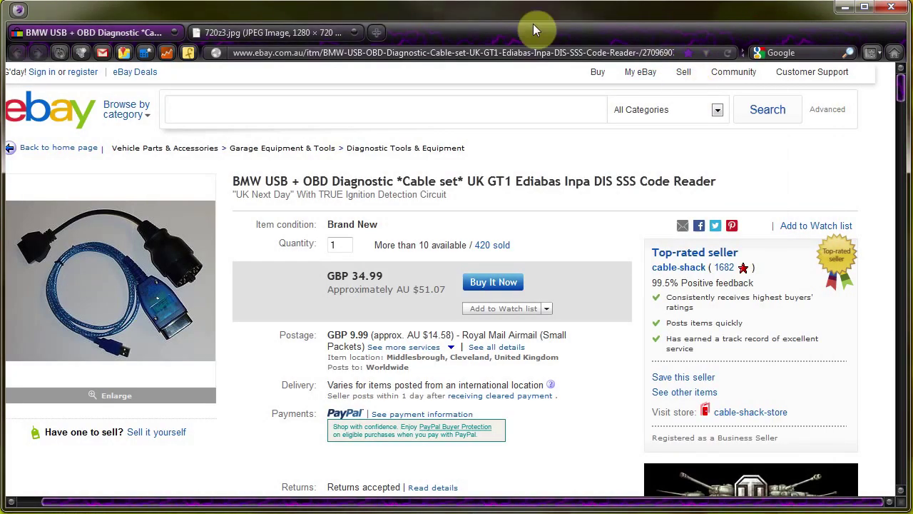
pyautogui.click(236, 32)
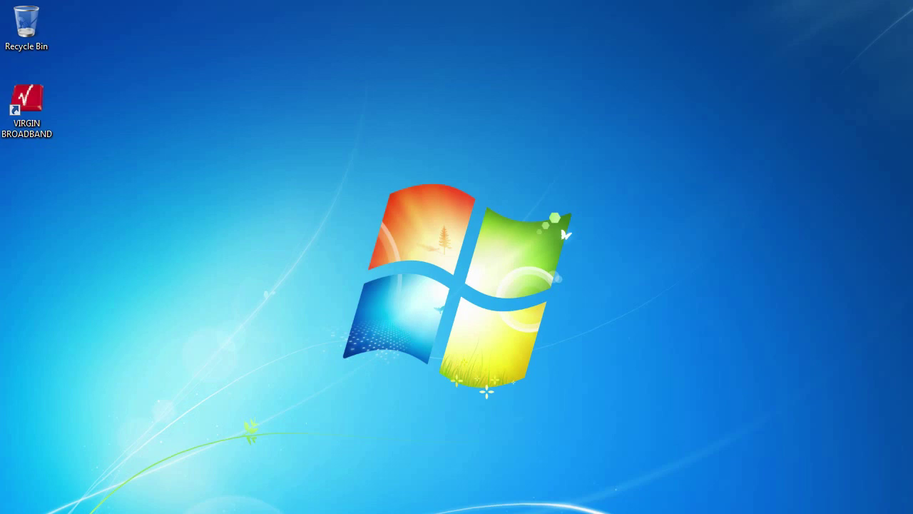
# - Restore the OBDII folder window and open its Utils subfolder
pyautogui.click(107, 471)
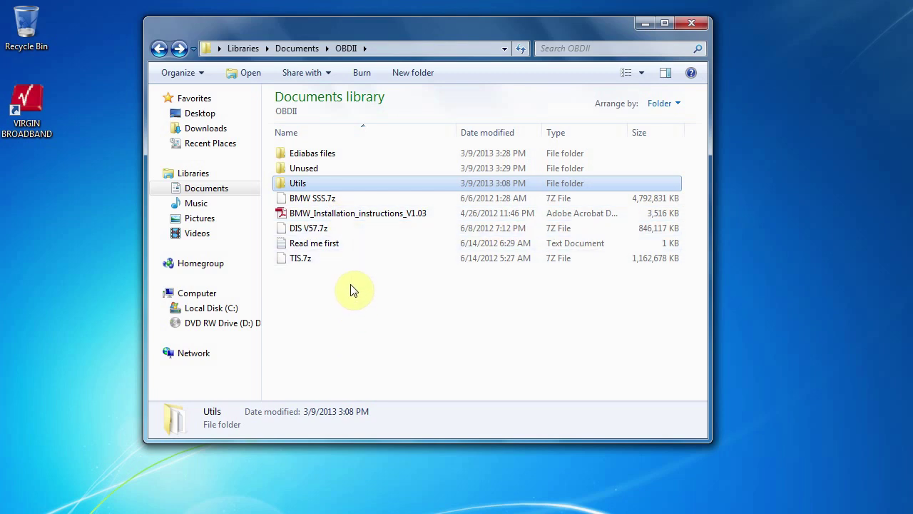
pyautogui.click(342, 184)
pyautogui.doubleClick(343, 184)
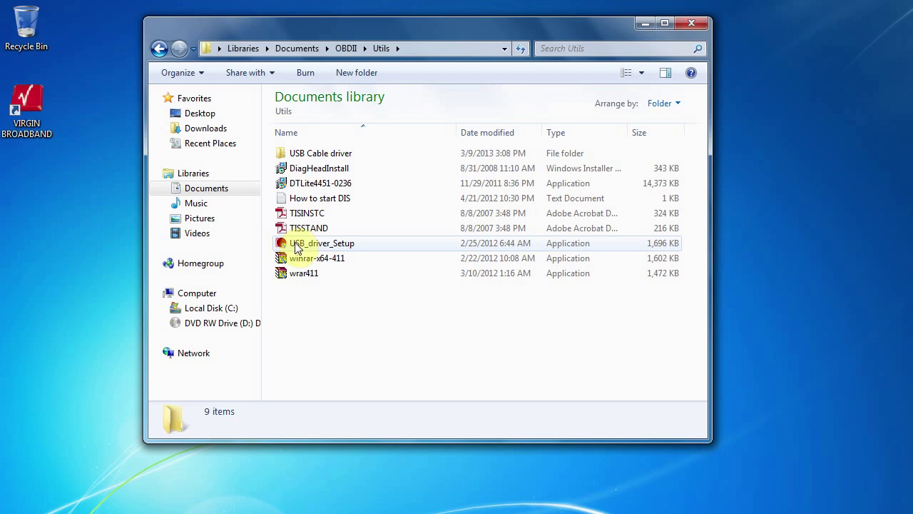
pyautogui.click(298, 246)
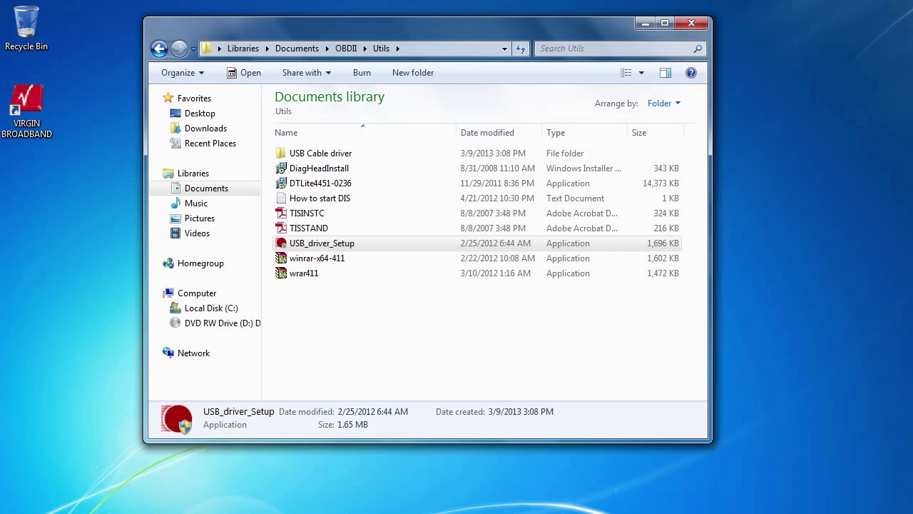
pyautogui.moveTo(107, 511)
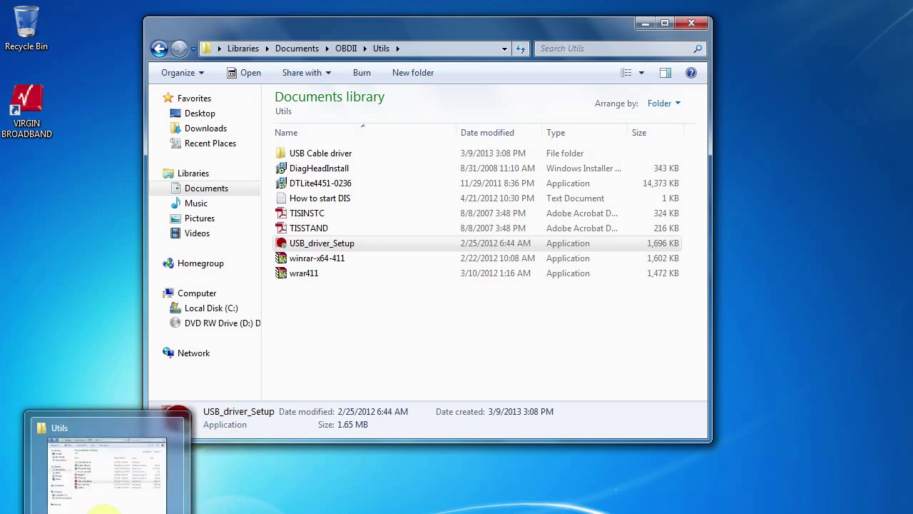
# - Open Control Panel from the Start menu and switch to All Control Panel Items
pyautogui.press('super')
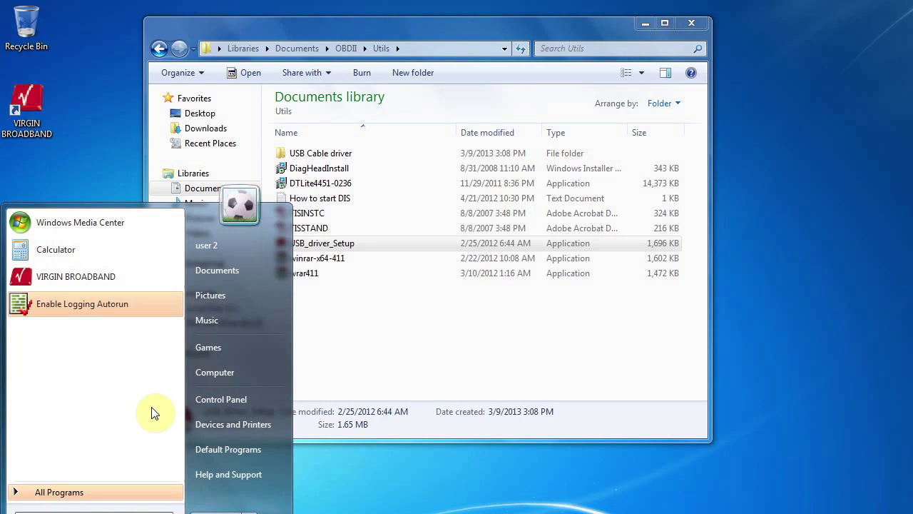
pyautogui.click(250, 399)
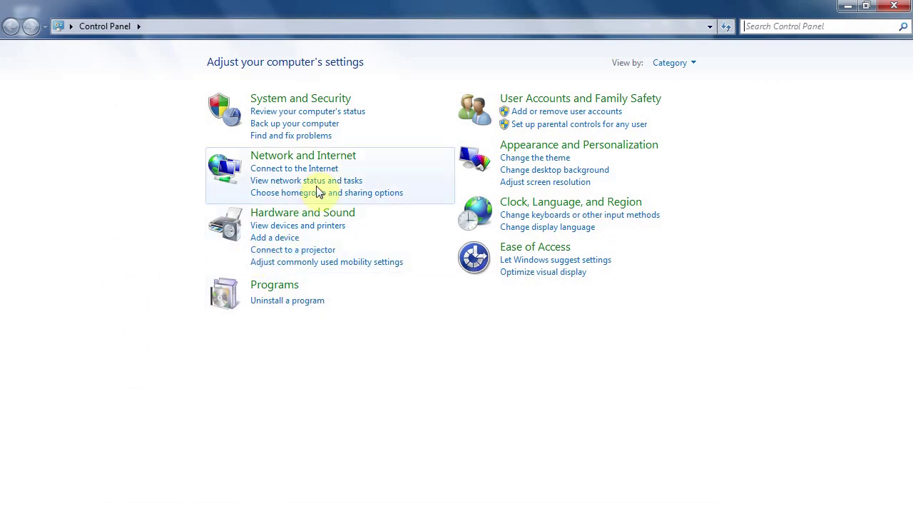
pyautogui.click(139, 27)
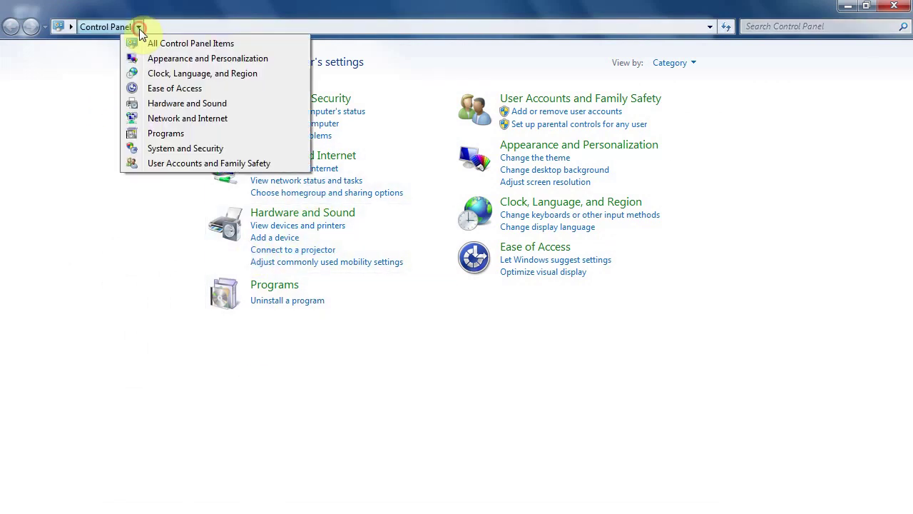
pyautogui.click(169, 45)
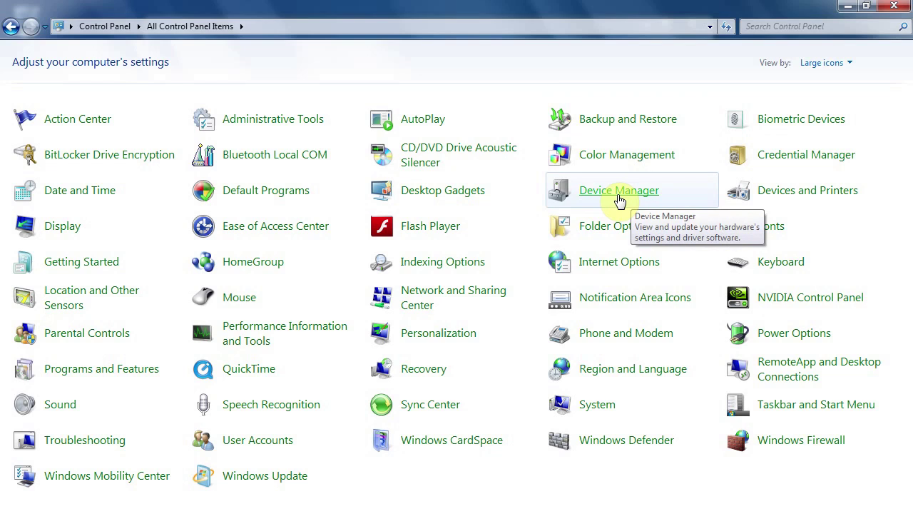
# - Launch Device Manager, enlarge it, expand Ports (COM & LPT) and open USB Serial Port (COM1)
pyautogui.click(617, 196)
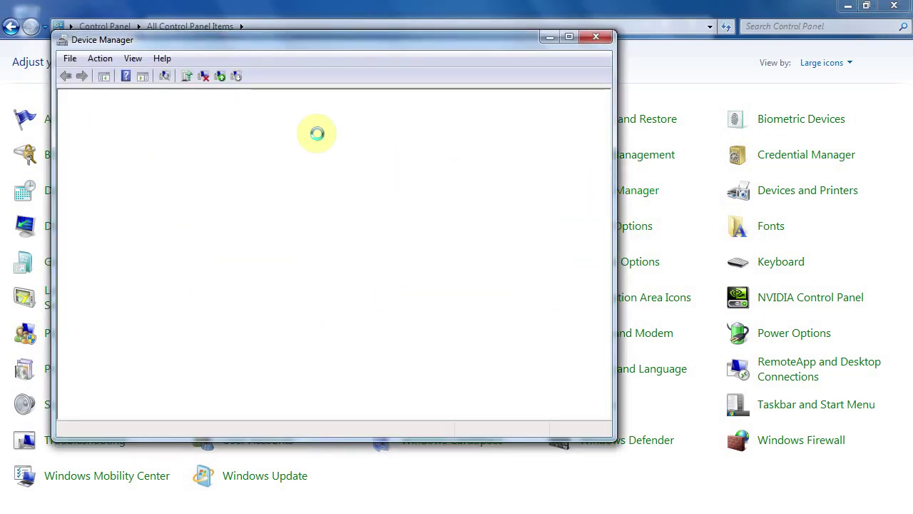
pyautogui.moveTo(287, 43); pyautogui.dragTo(225, 22)
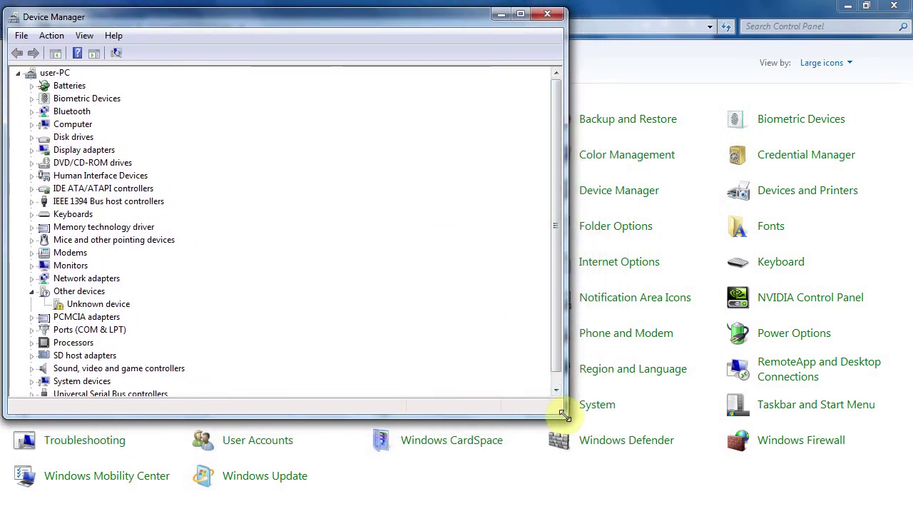
pyautogui.moveTo(564, 415); pyautogui.dragTo(610, 483)
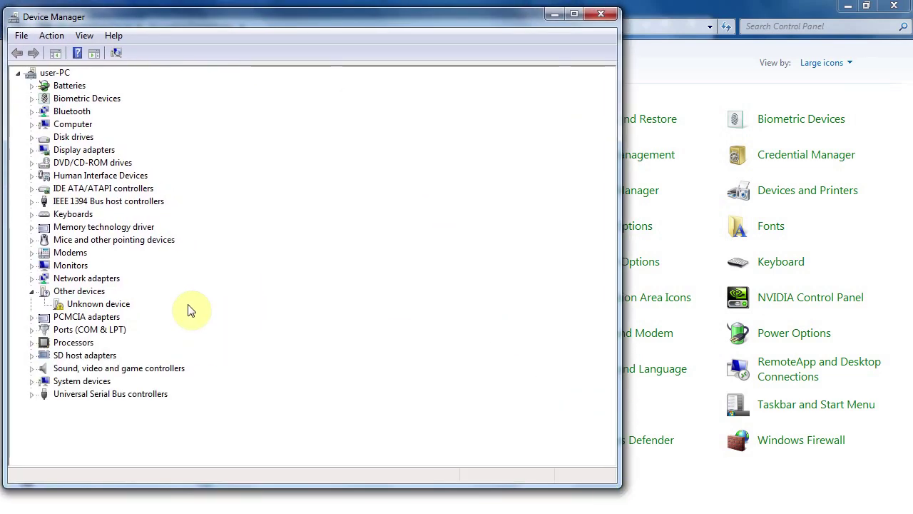
pyautogui.doubleClick(77, 331)
pyautogui.scroll(-2, 272, 330)
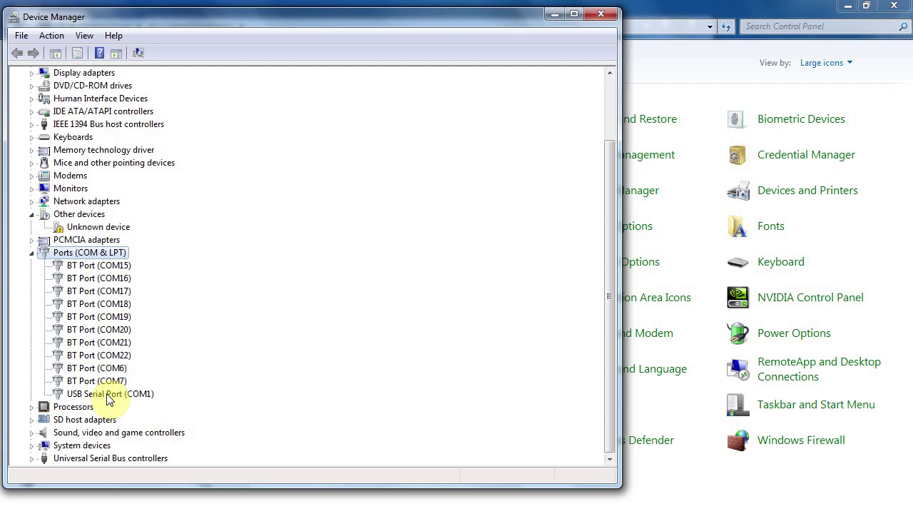
pyautogui.doubleClick(109, 398)
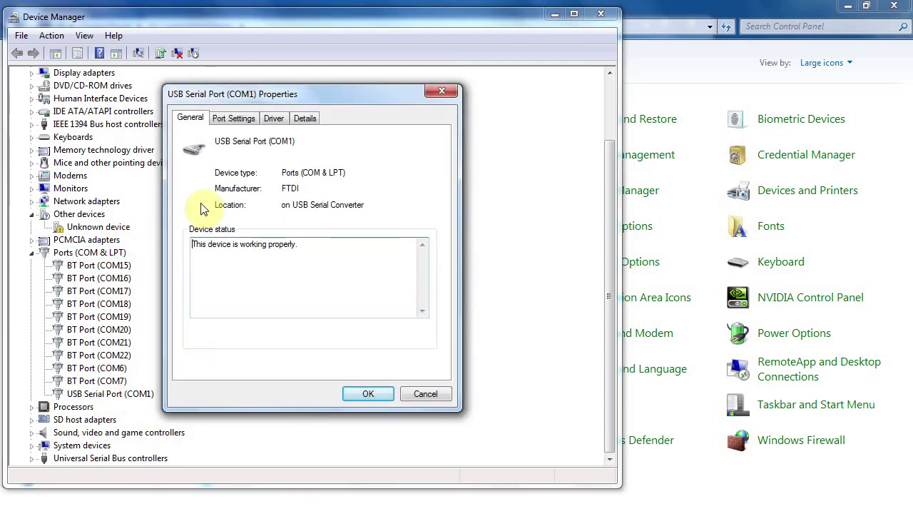
# - Keep COM1 as the port number under Port Settings > Advanced and close both dialogs with OK
pyautogui.click(236, 120)
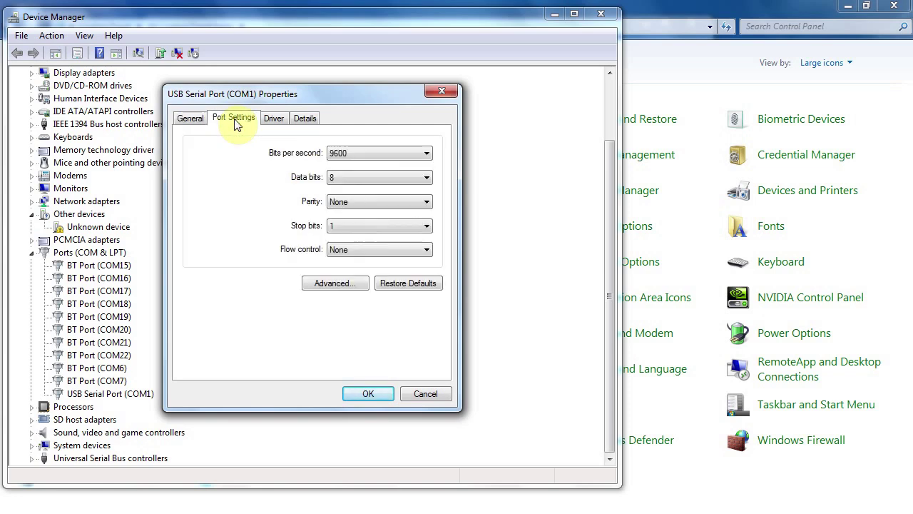
pyautogui.click(338, 283)
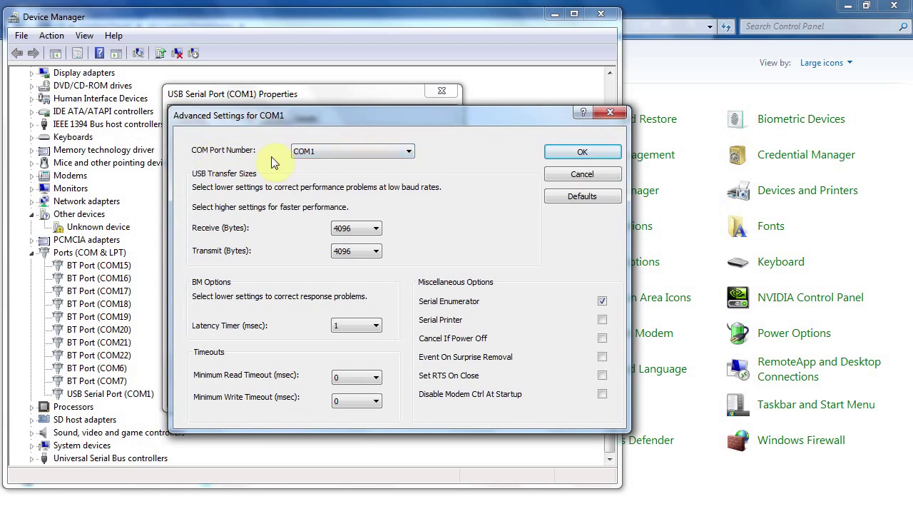
pyautogui.click(409, 155)
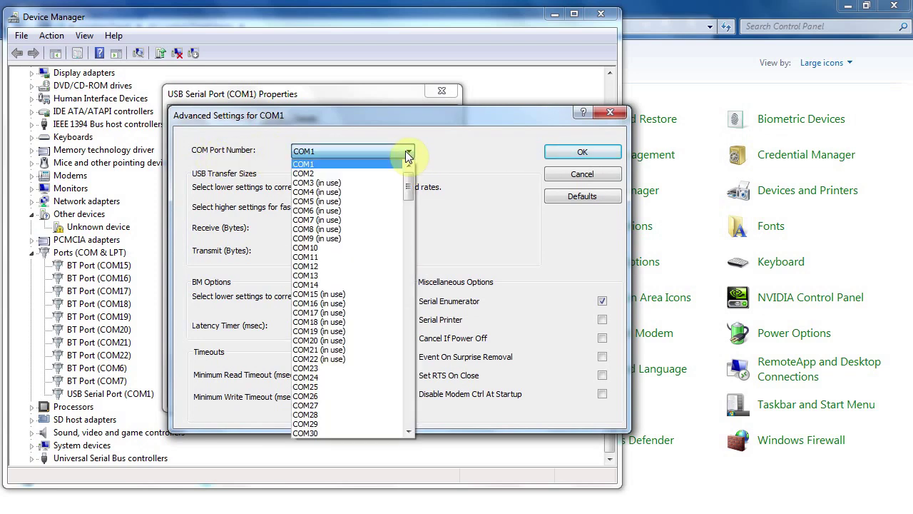
pyautogui.click(448, 160)
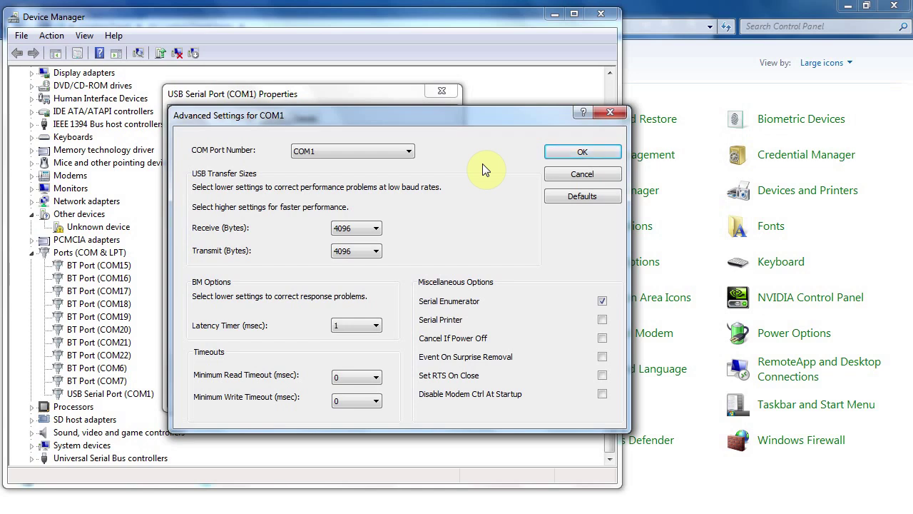
pyautogui.click(595, 153)
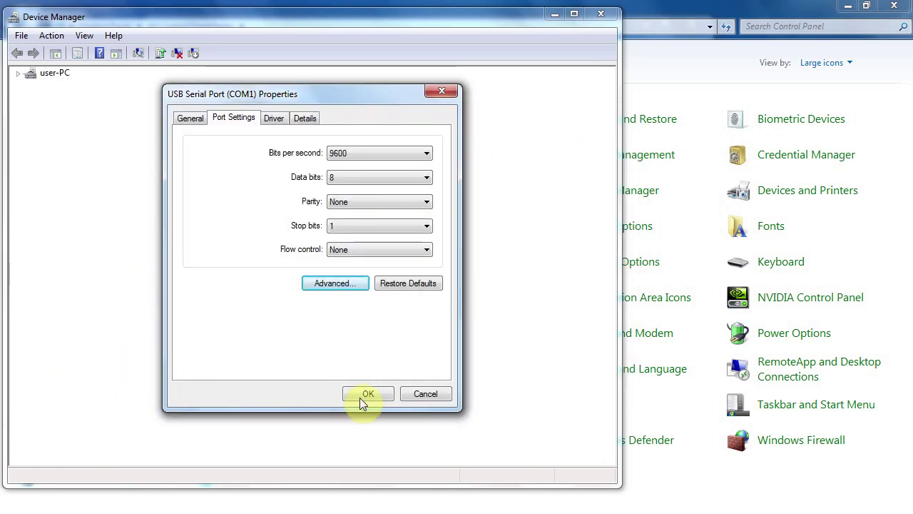
pyautogui.click(366, 393)
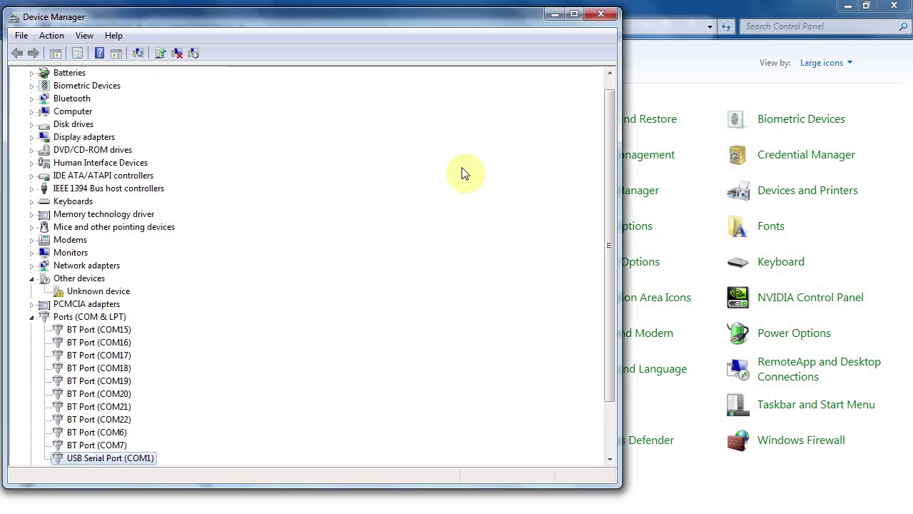
# - Close Device Manager and Control Panel, then run DTLite4451-0236 from the Utils folder
pyautogui.click(601, 15)
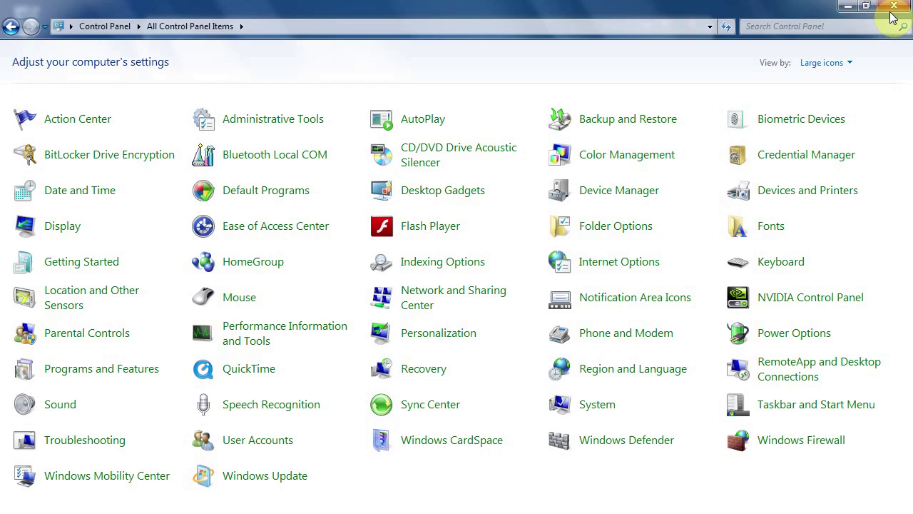
pyautogui.click(893, 9)
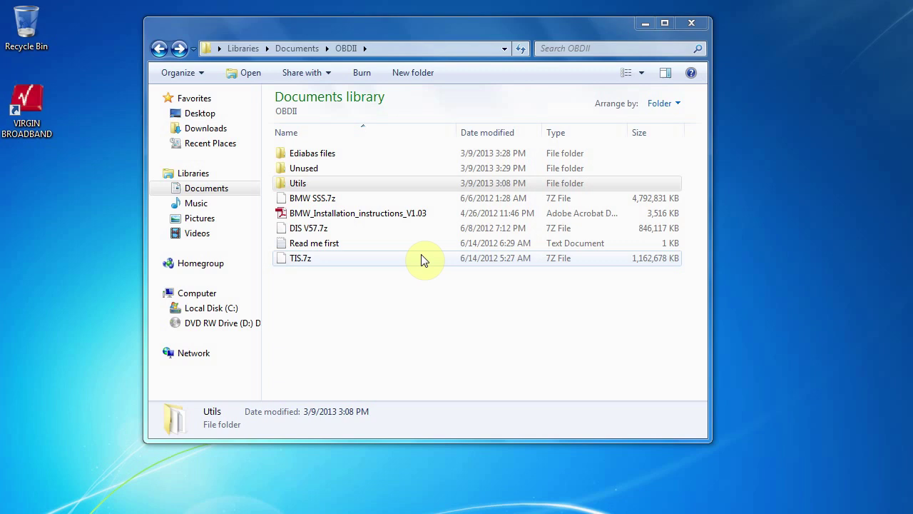
pyautogui.doubleClick(298, 184)
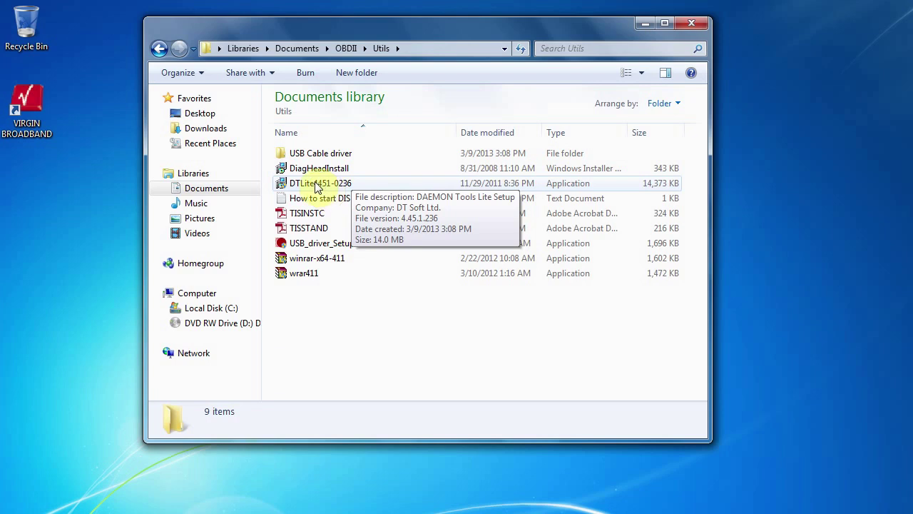
pyautogui.doubleClick(318, 184)
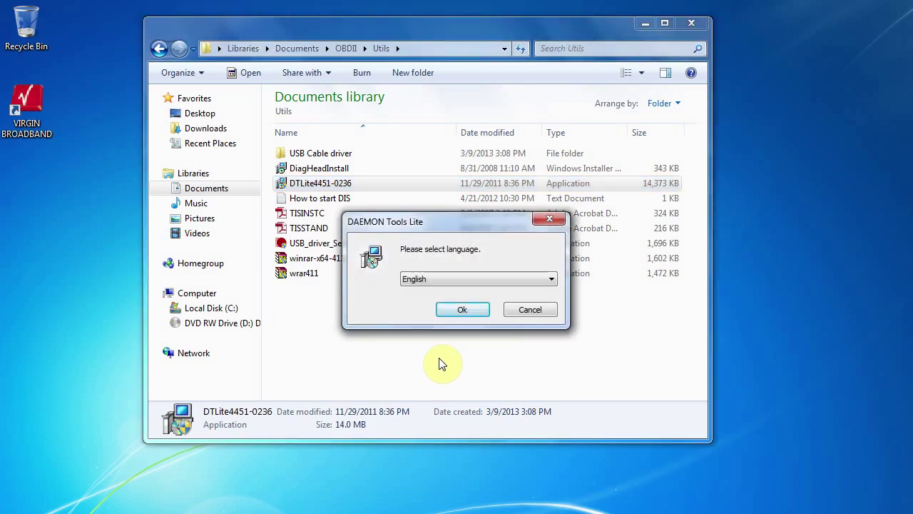
# - Run the DAEMON Tools Lite wizard in English with the Free License, installing to the default folder
pyautogui.click(464, 311)
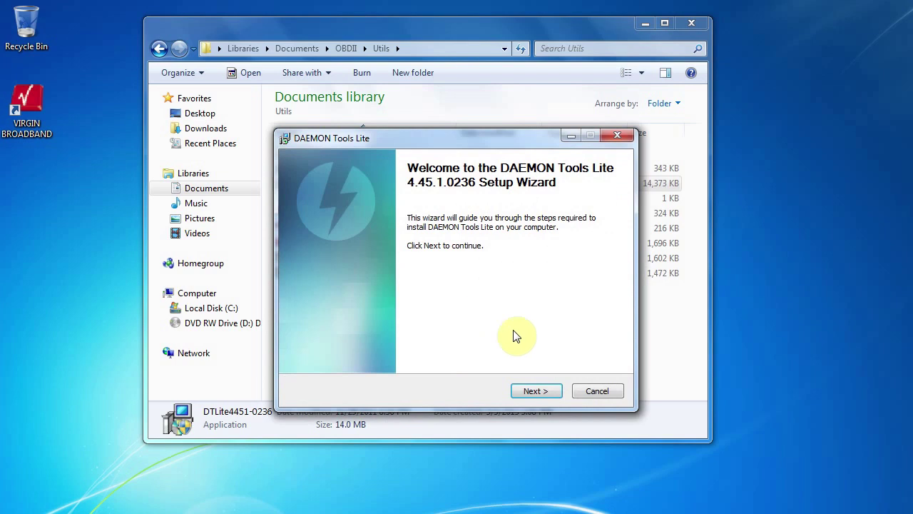
pyautogui.click(537, 391)
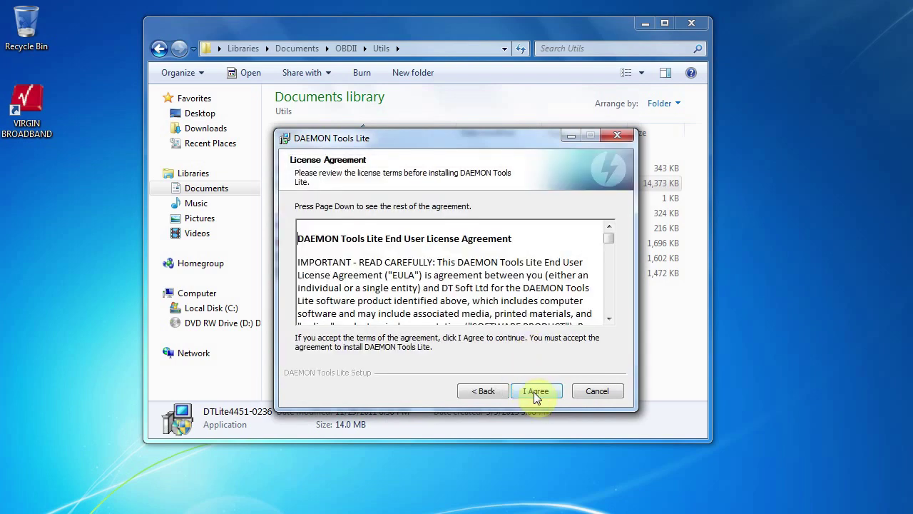
pyautogui.click(536, 391)
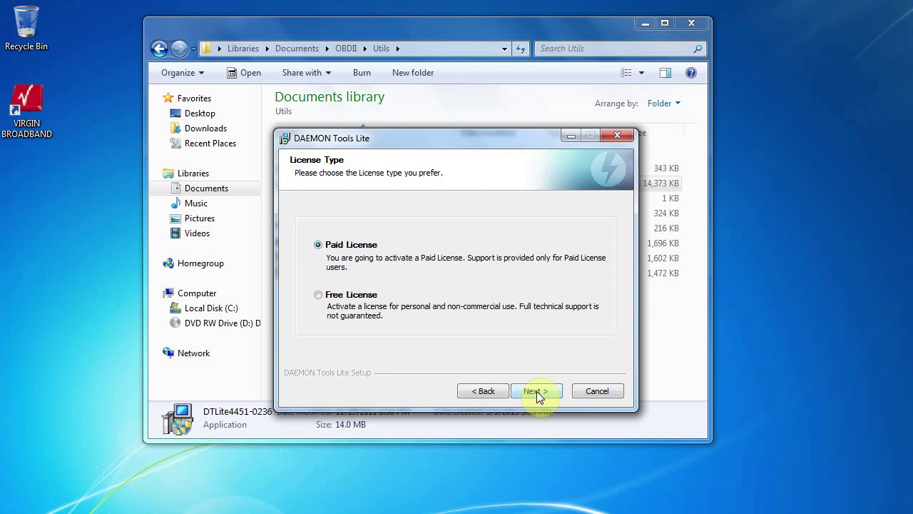
pyautogui.click(319, 294)
pyautogui.click(537, 397)
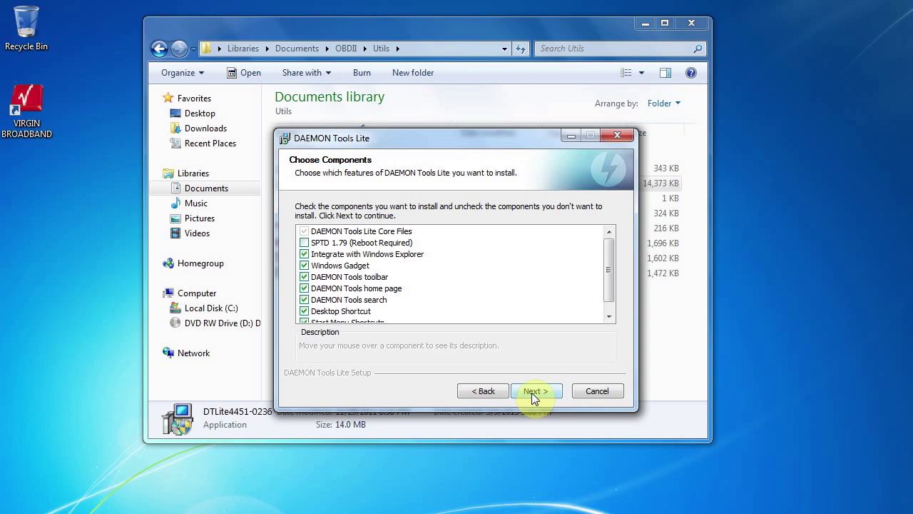
pyautogui.click(533, 392)
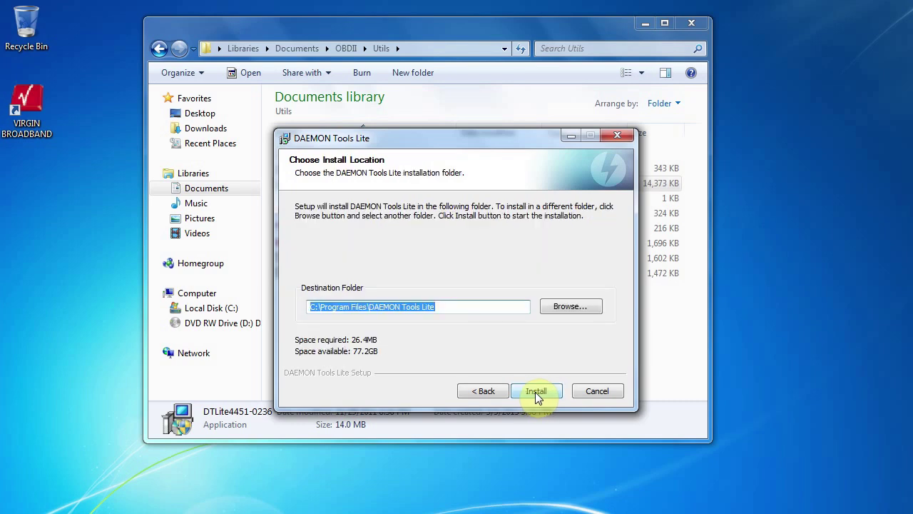
pyautogui.click(537, 394)
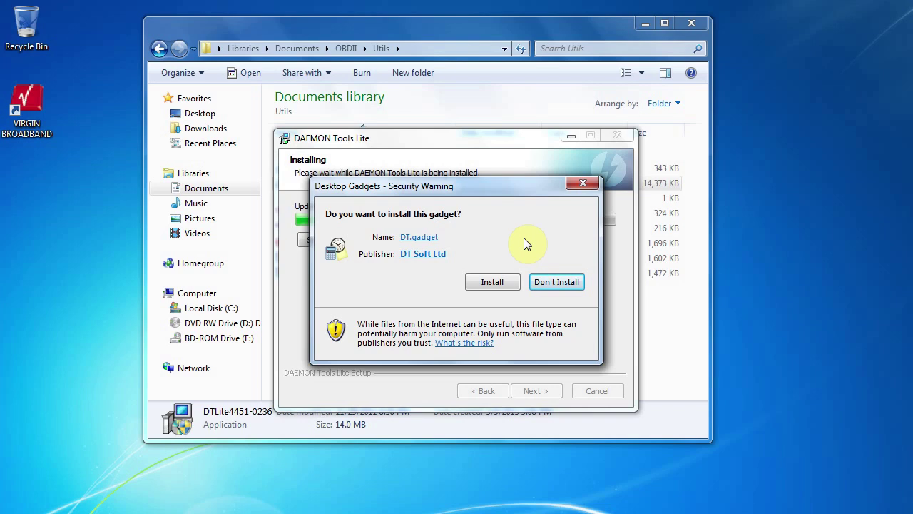
# - Approve the DT gadget, untick anonymous usage statistics and finish setup
pyautogui.click(500, 285)
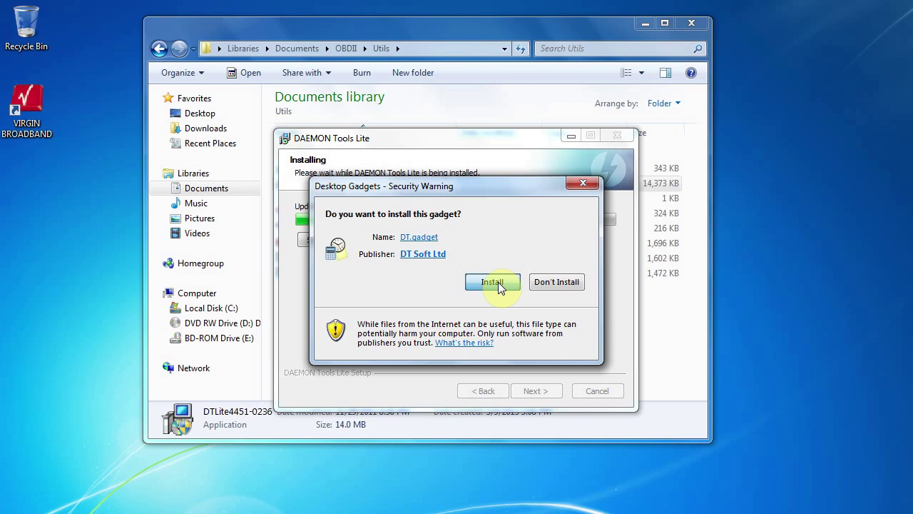
pyautogui.click(491, 282)
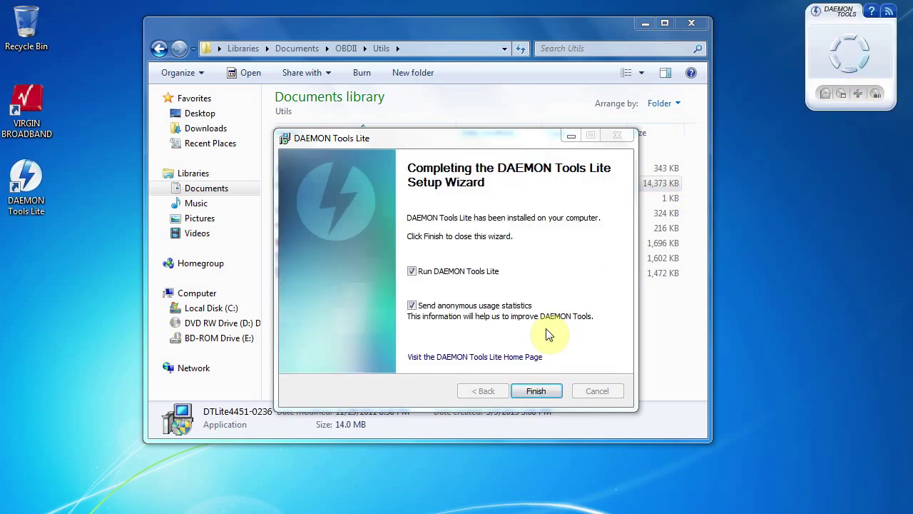
pyautogui.click(412, 305)
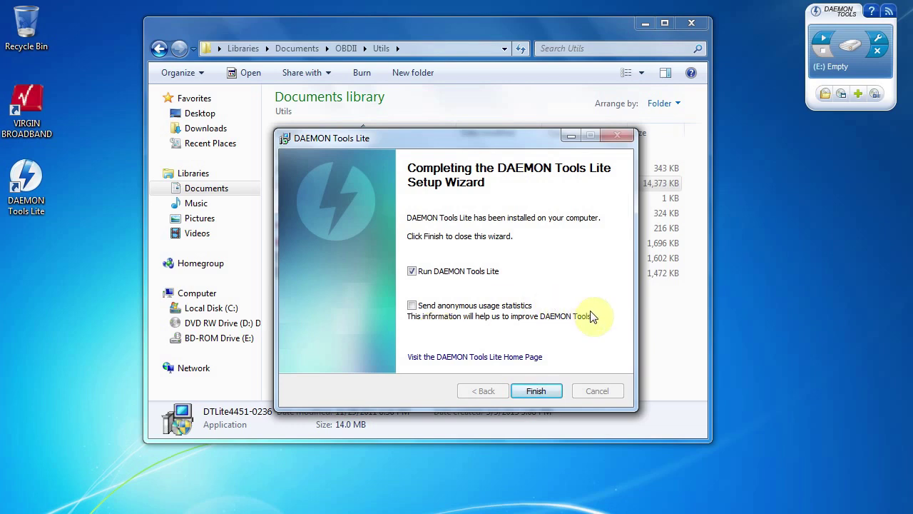
pyautogui.click(542, 396)
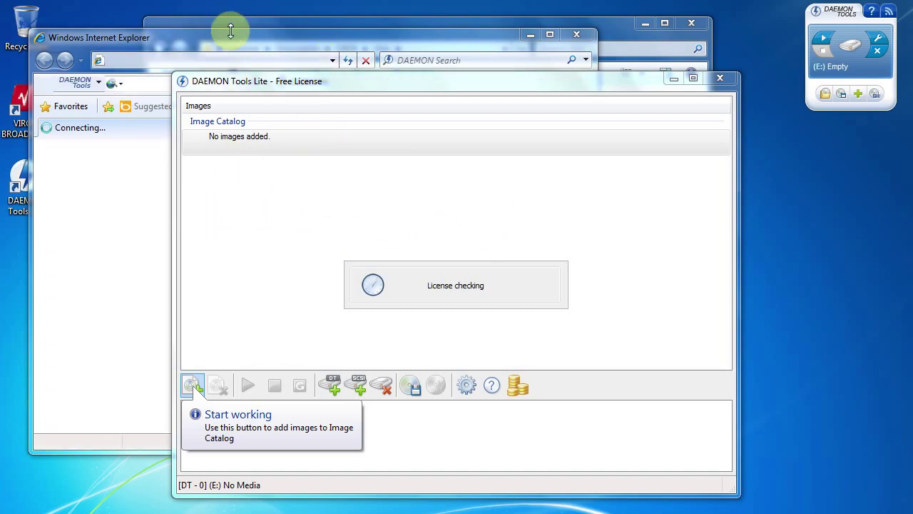
# - Dismiss the Start working tip, close Internet Explorer, and bring the Utils folder window forward
pyautogui.click(328, 39)
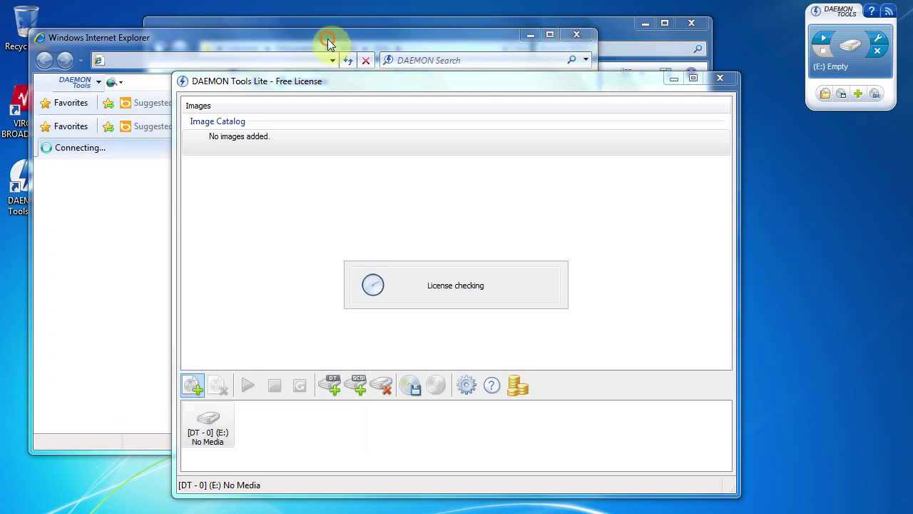
pyautogui.click(578, 36)
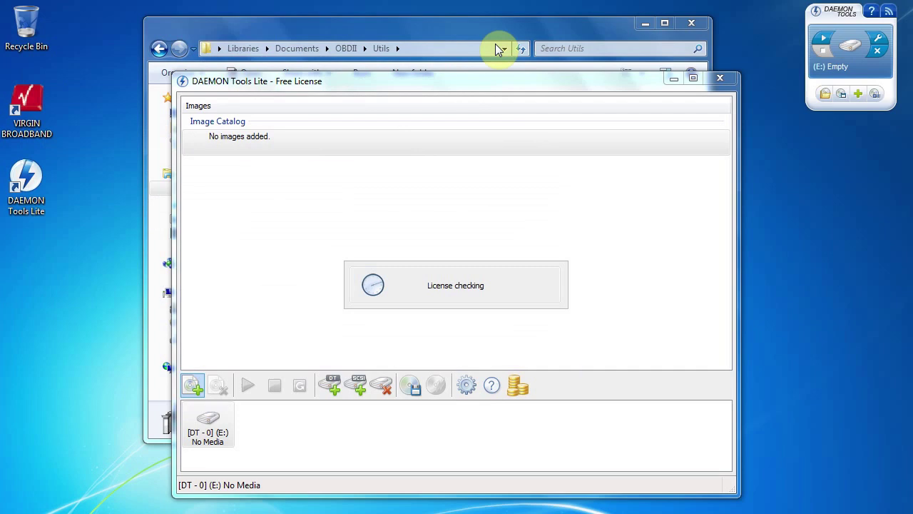
pyautogui.click(323, 34)
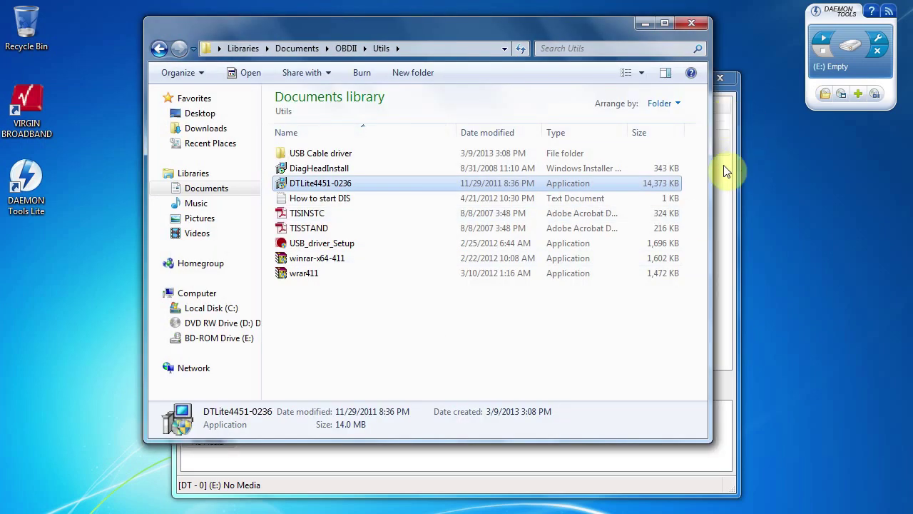
pyautogui.click(723, 325)
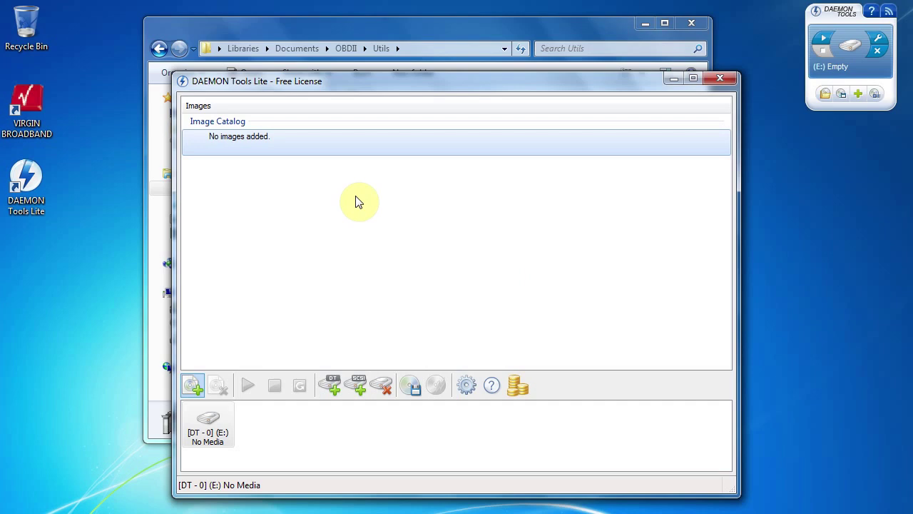
pyautogui.click(322, 30)
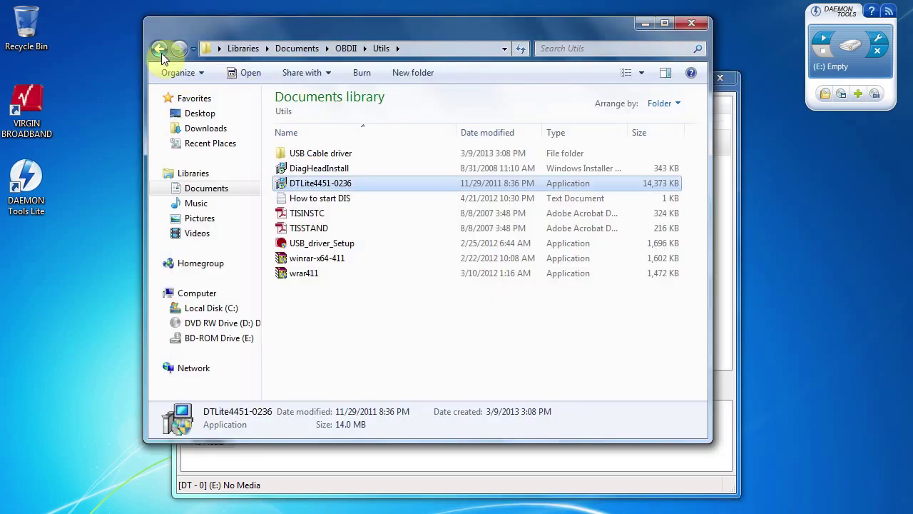
# - From OBDII, open the Ediabas files folder and mount Ediabas_6.4.3.iso in DAEMON Tools on drive E:
pyautogui.click(159, 50)
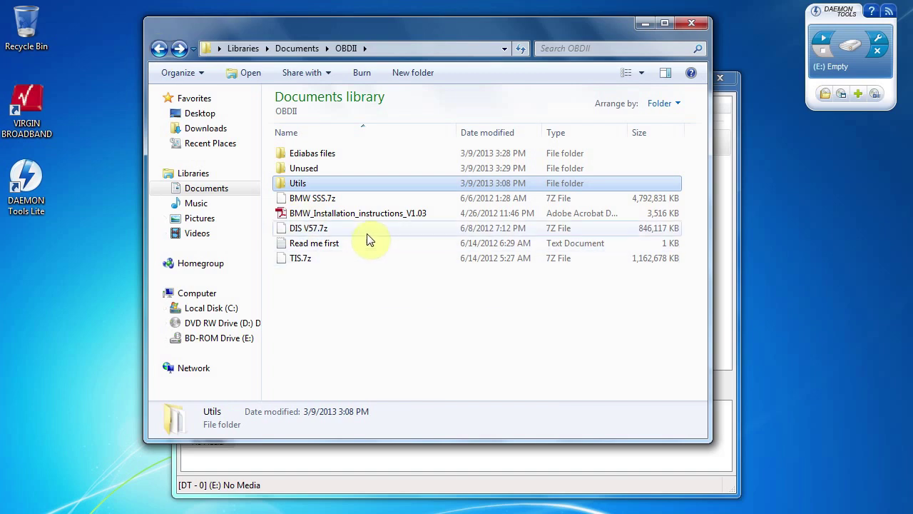
pyautogui.doubleClick(355, 161)
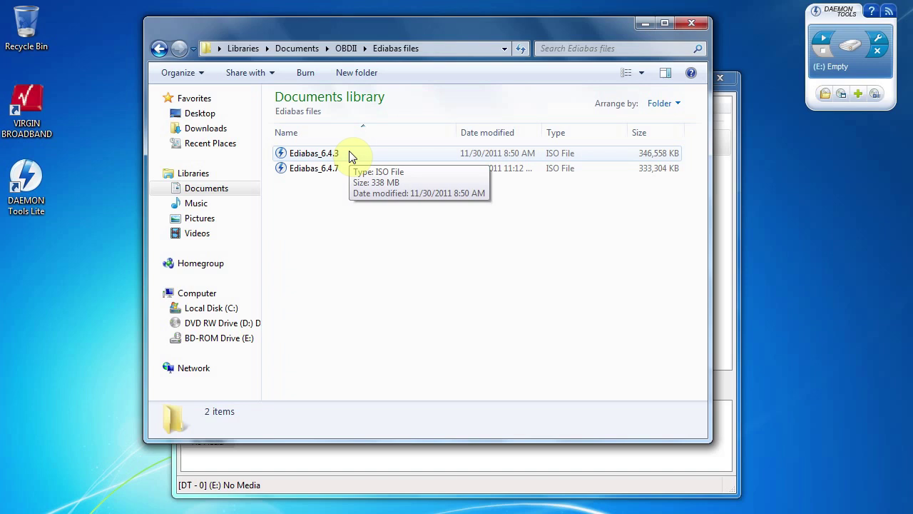
pyautogui.doubleClick(351, 153)
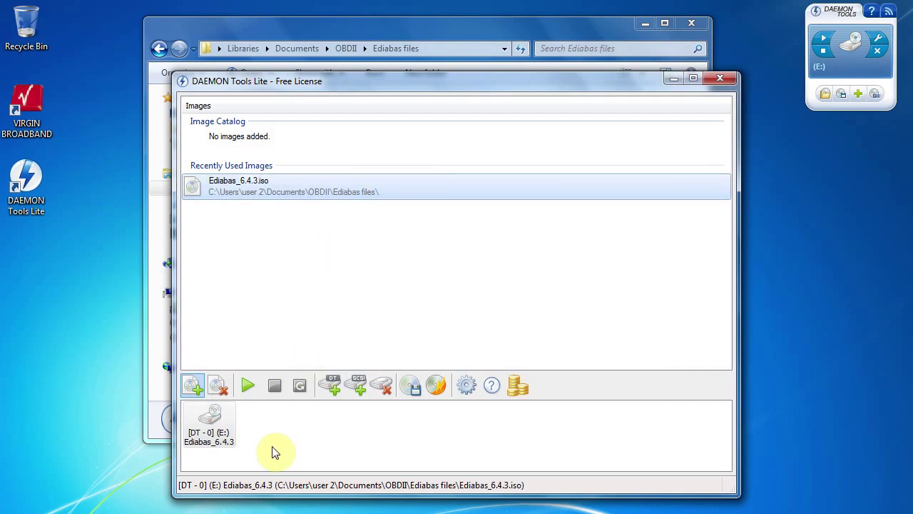
pyautogui.click(844, 385)
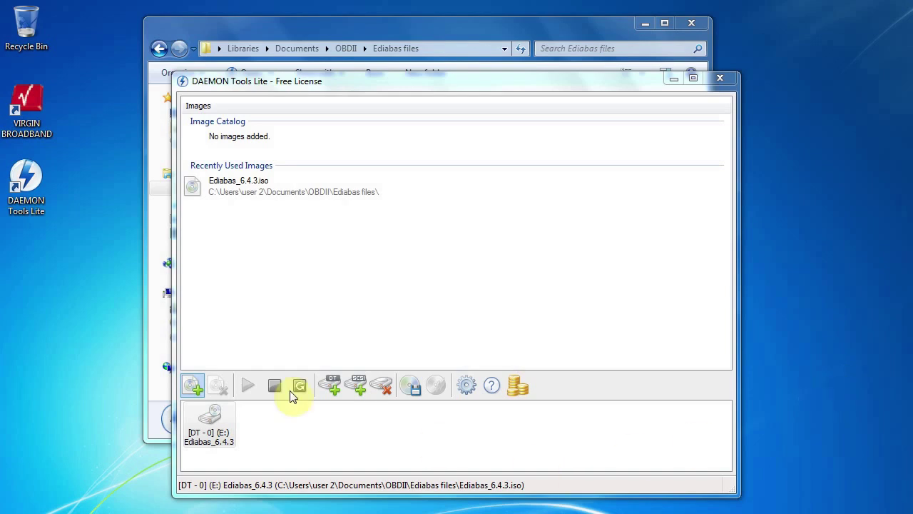
# - Set Instprog in the E: drive's INSTALL folder to Windows XP (Service Pack 3) compatibility mode
pyautogui.doubleClick(208, 426)
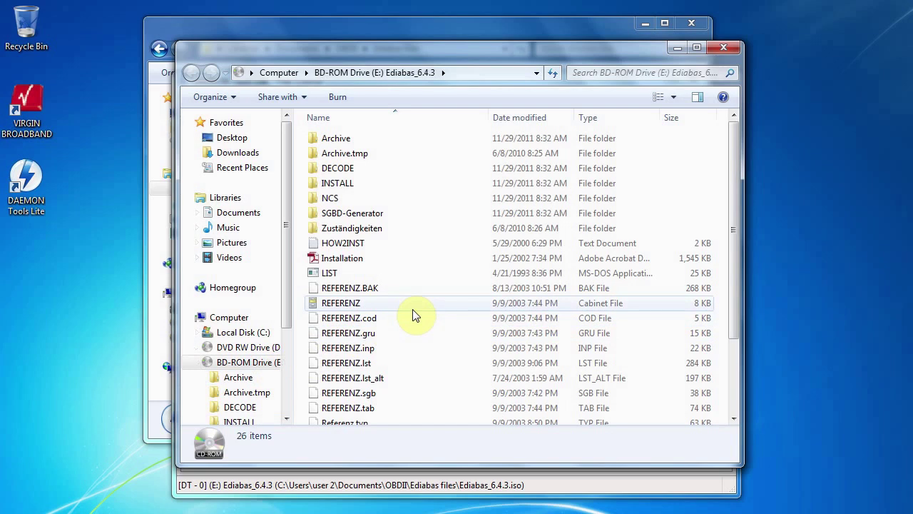
pyautogui.doubleClick(361, 184)
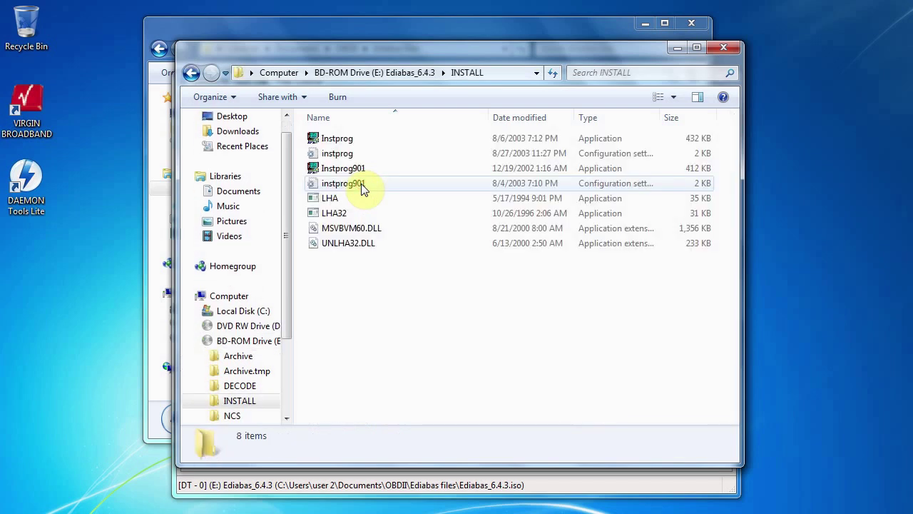
pyautogui.doubleClick(361, 139)
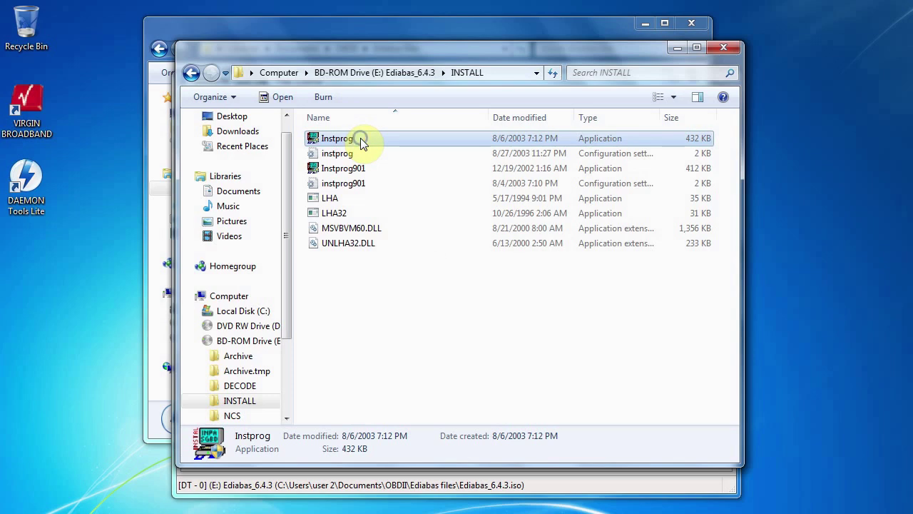
pyautogui.rightClick(360, 138)
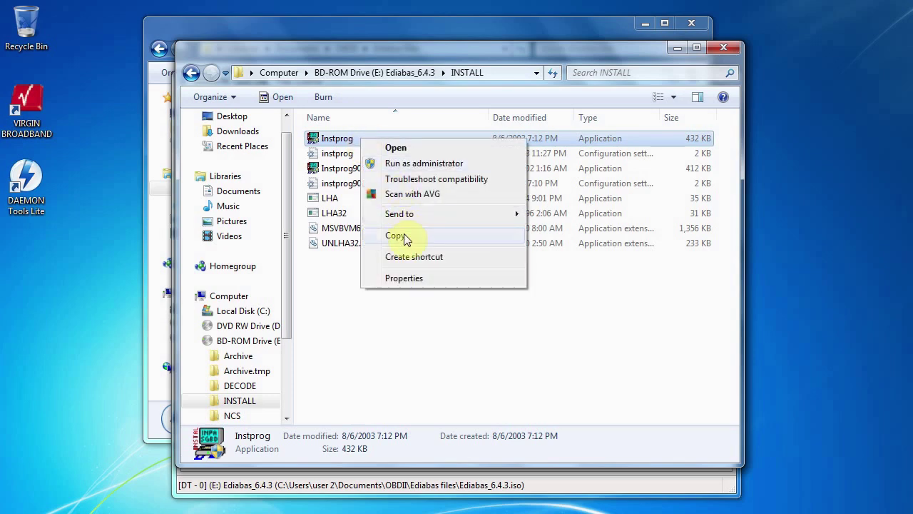
pyautogui.click(413, 279)
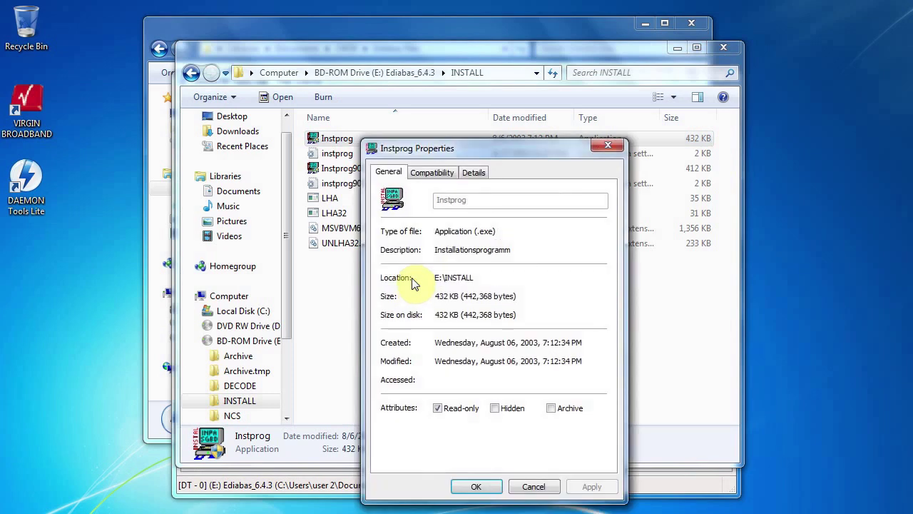
pyautogui.click(432, 174)
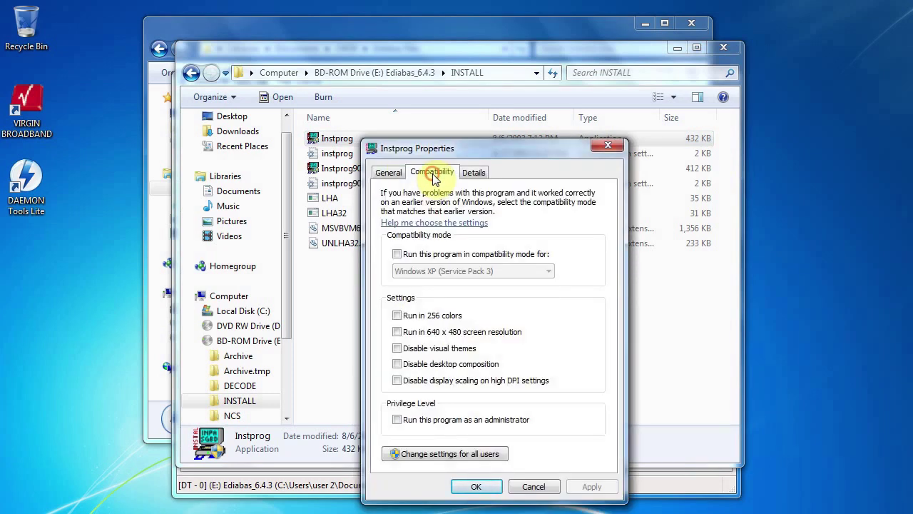
pyautogui.click(397, 254)
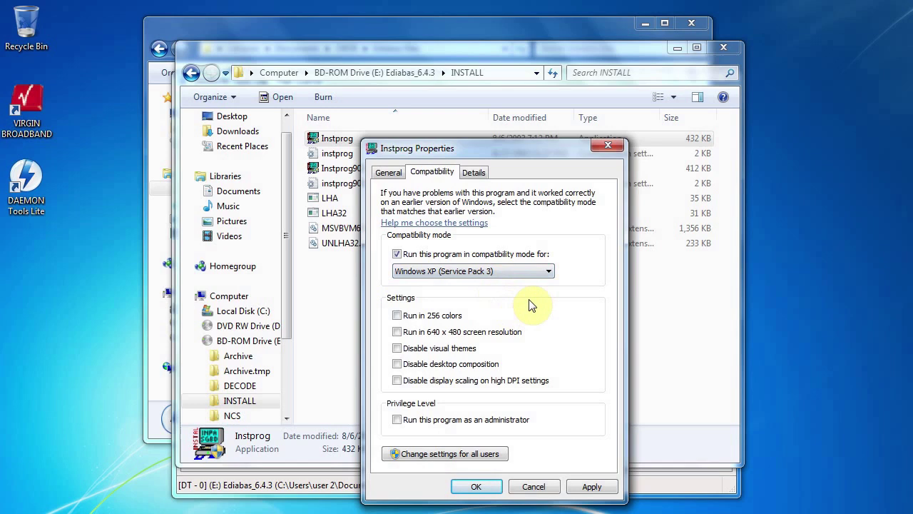
pyautogui.click(473, 488)
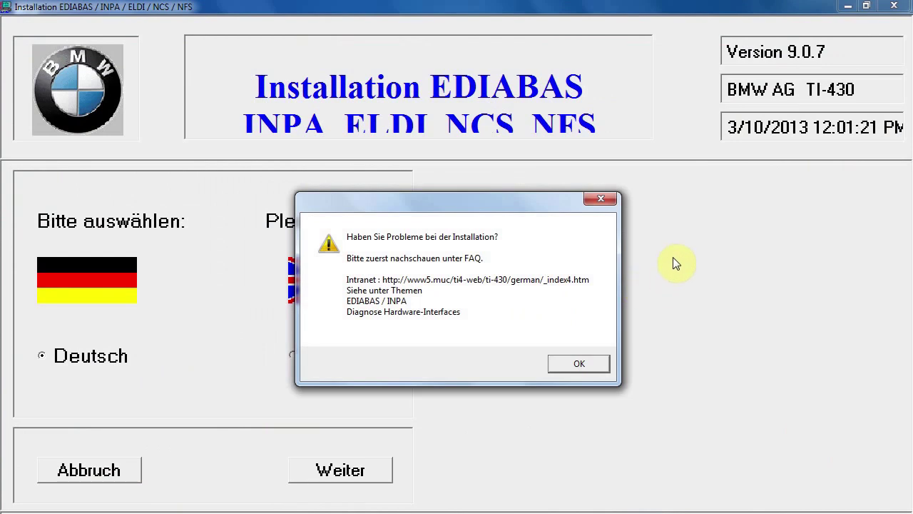
# - Dismiss the FAQ notice and choose English, drive C:, and the BMW Group Rectification programs UK configuration
pyautogui.click(580, 363)
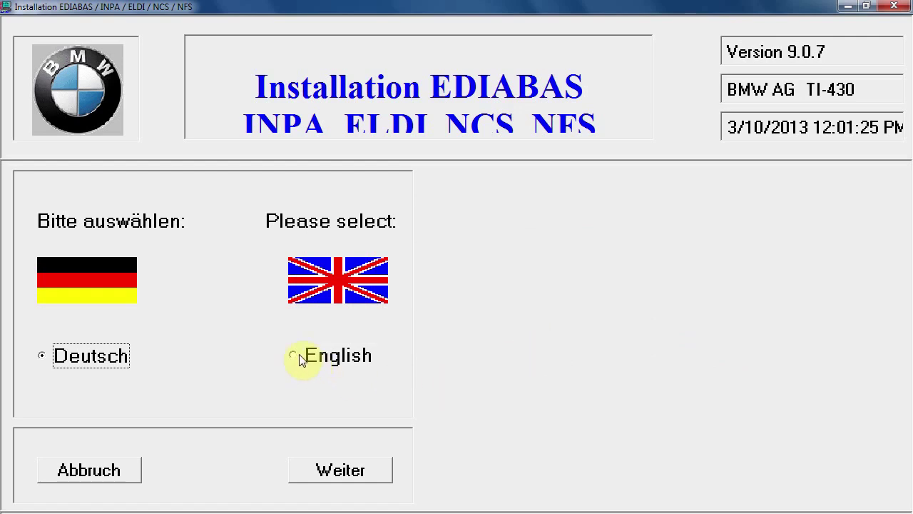
pyautogui.click(295, 356)
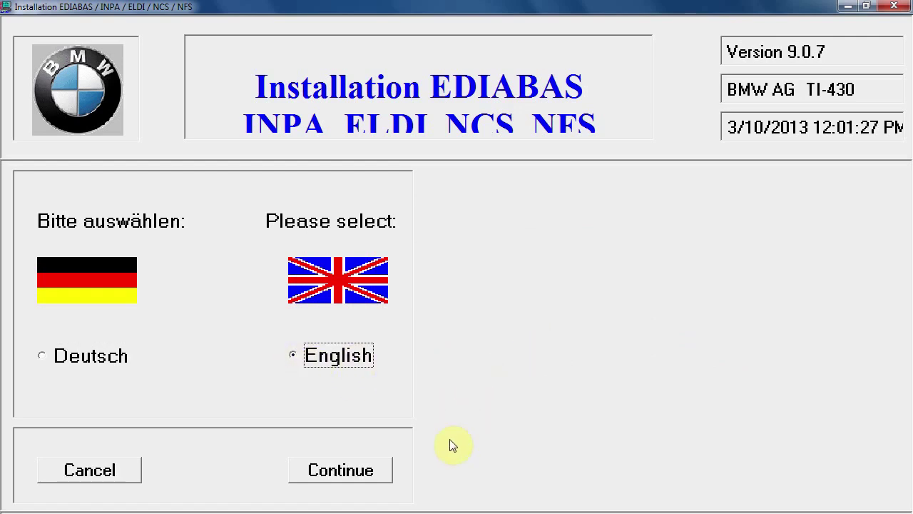
pyautogui.click(348, 472)
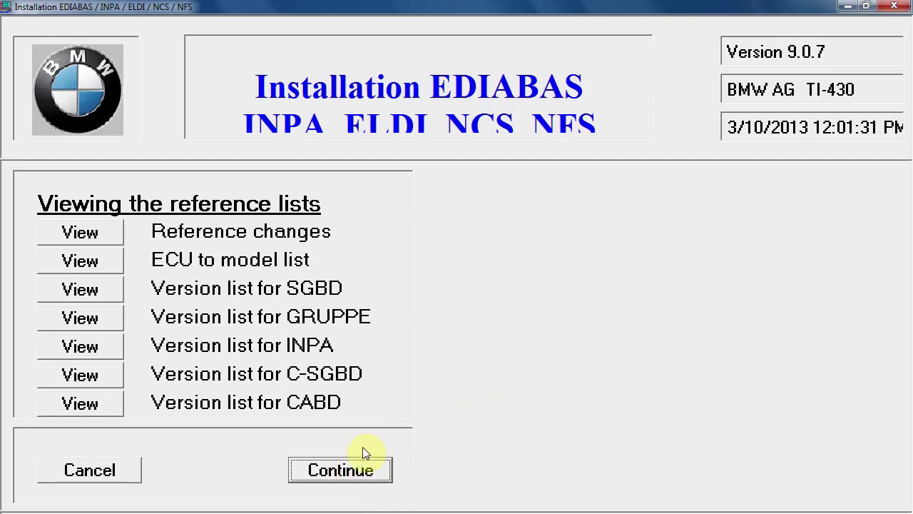
pyautogui.click(353, 472)
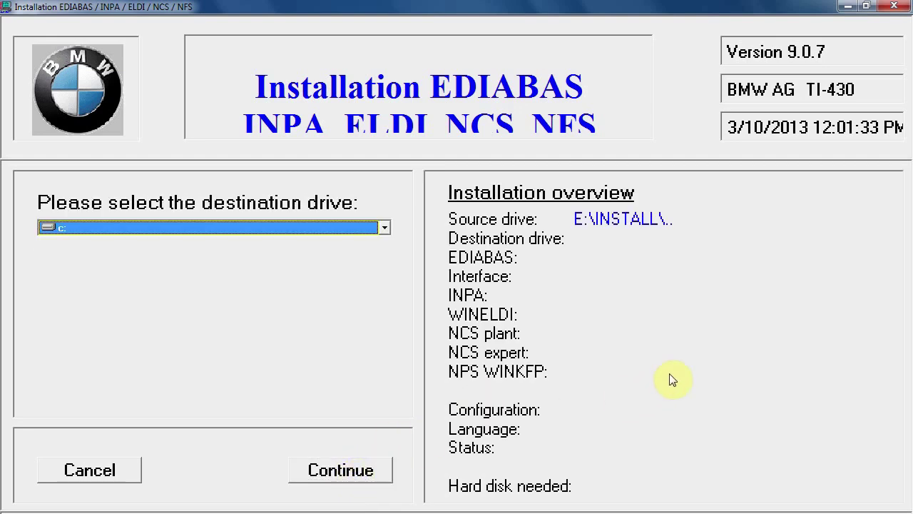
pyautogui.click(332, 474)
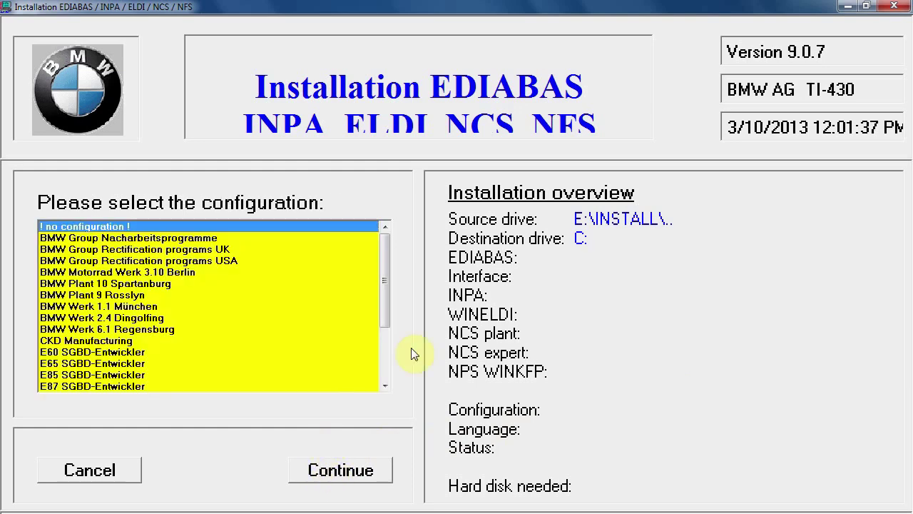
pyautogui.click(185, 249)
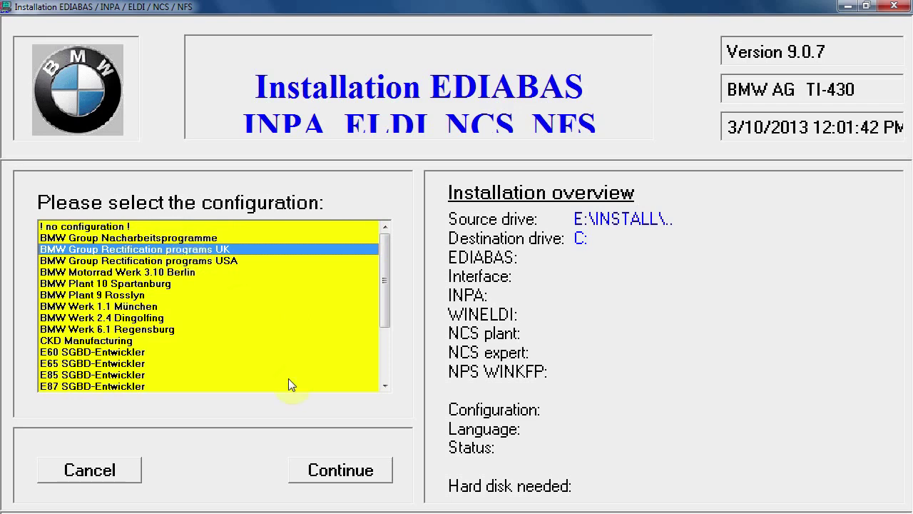
pyautogui.click(357, 469)
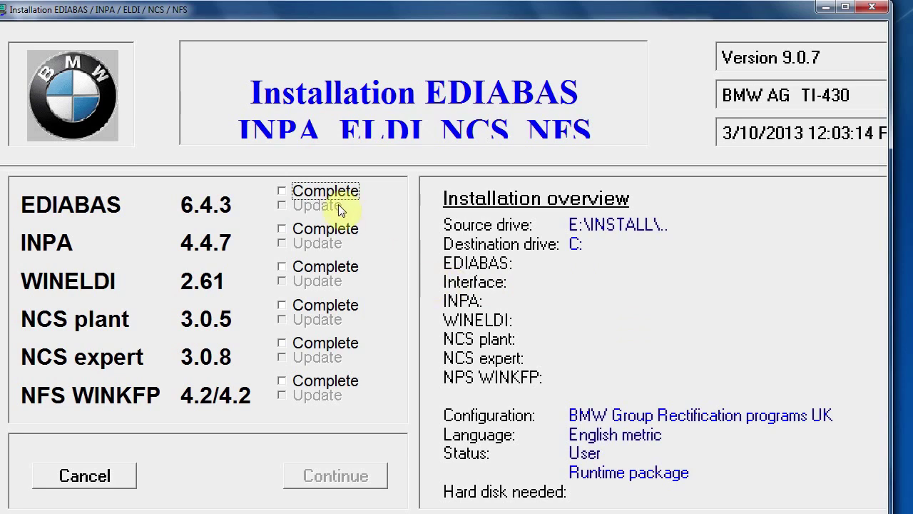
# - Mark EDIABAS, INPA, WINELDI, NCS plant, NCS expert and NFS WINKFP Complete, keep OBD, and start installing
pyautogui.click(281, 192)
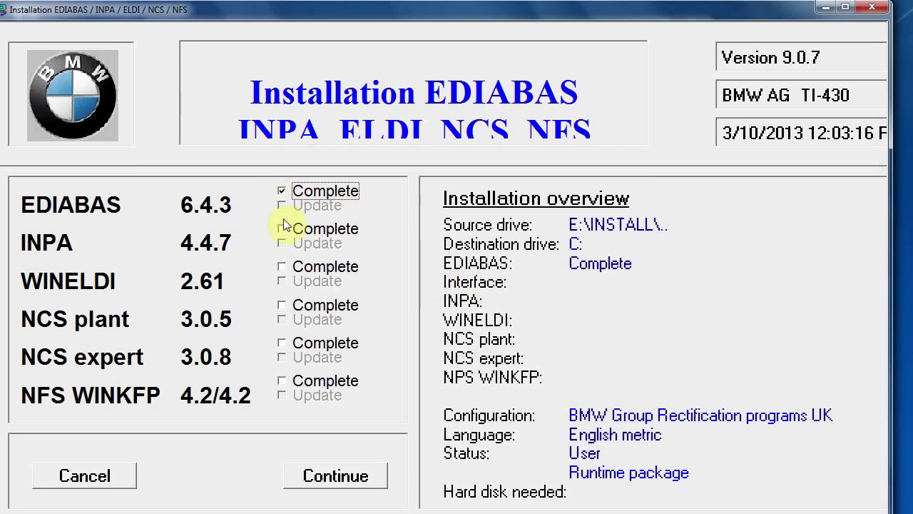
pyautogui.click(281, 230)
pyautogui.click(282, 266)
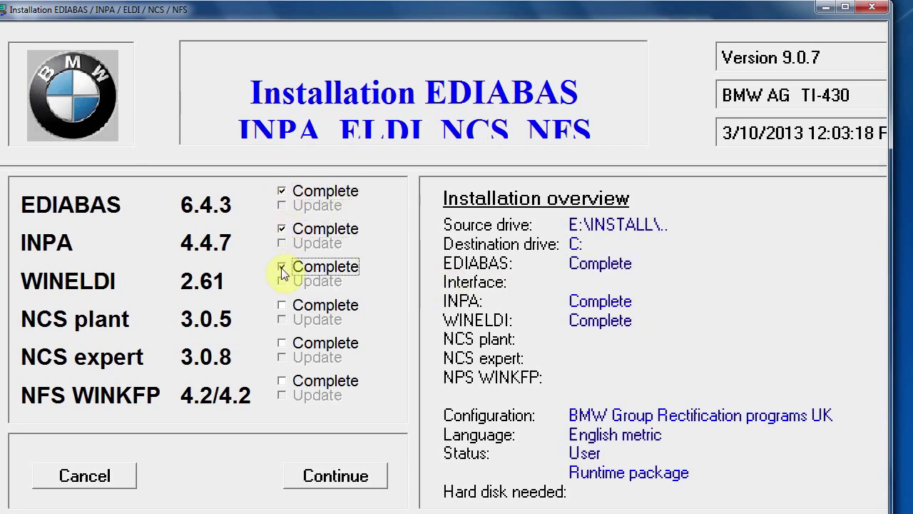
pyautogui.click(282, 305)
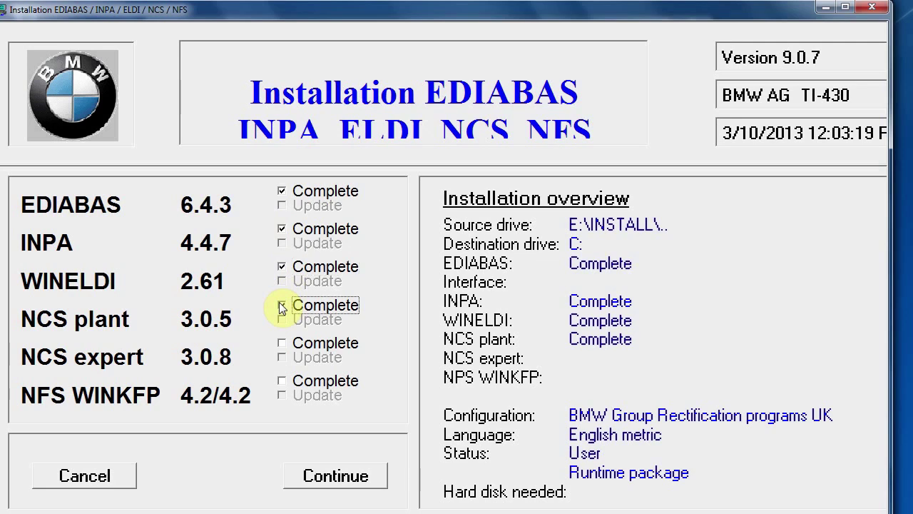
pyautogui.click(282, 343)
pyautogui.click(283, 382)
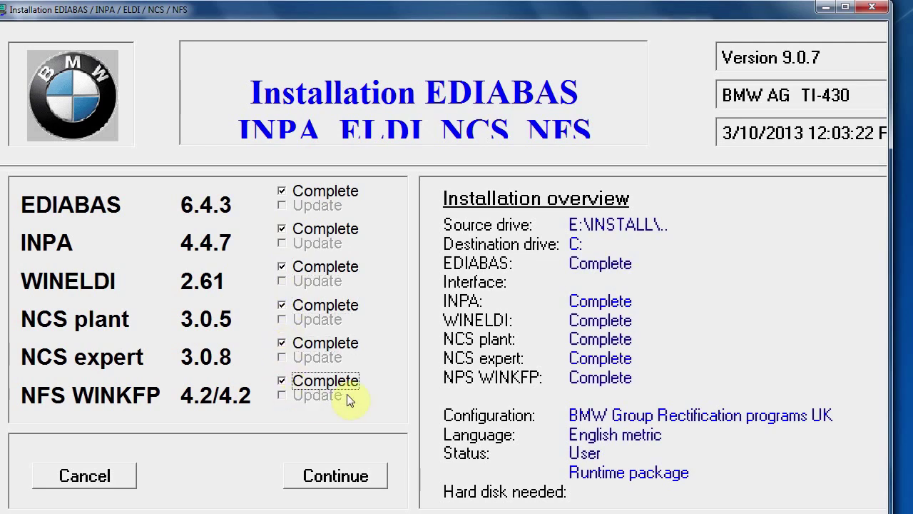
pyautogui.click(336, 484)
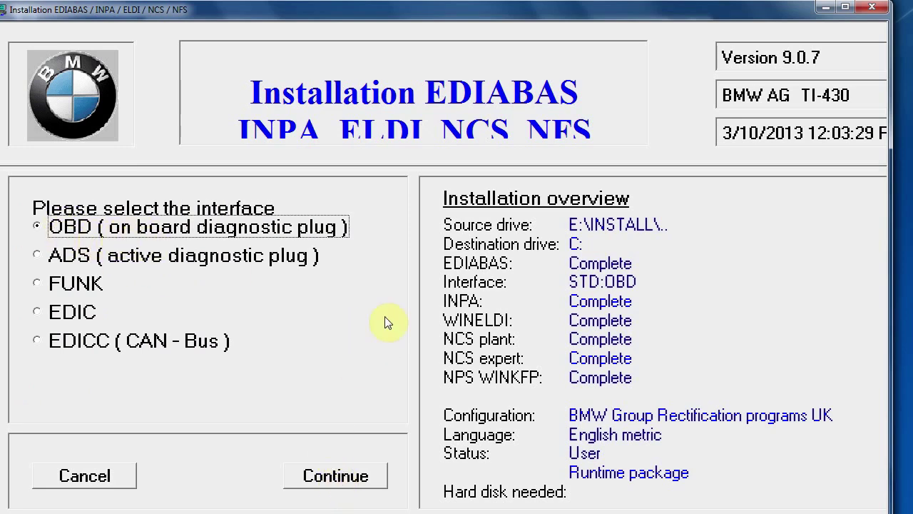
pyautogui.click(340, 482)
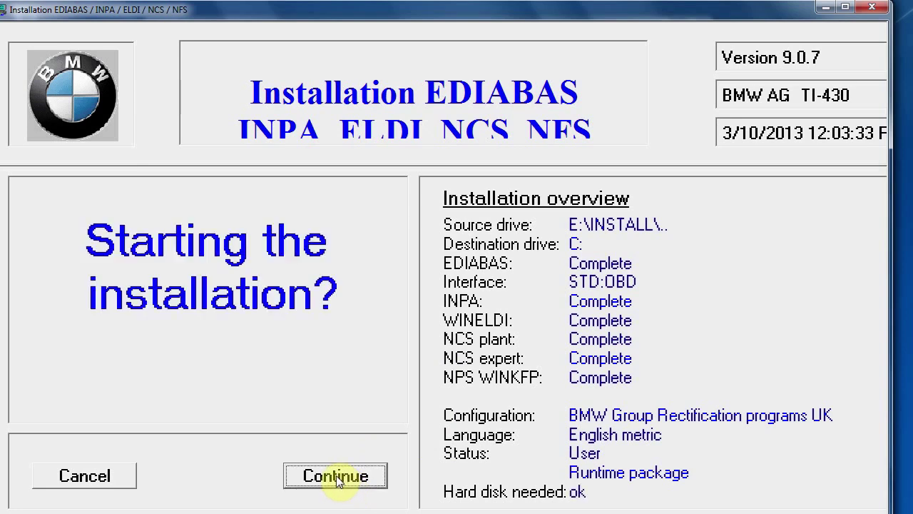
pyautogui.click(337, 480)
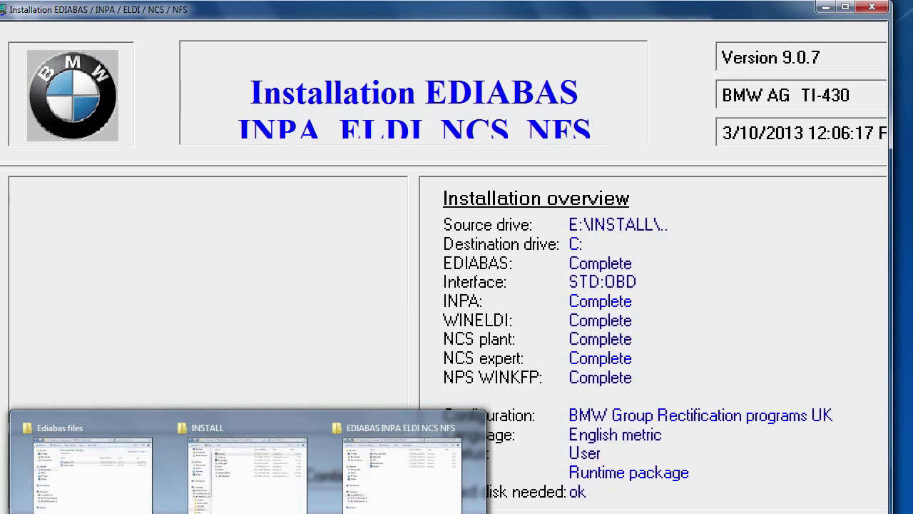
# - Acknowledge the missing EDIABAS PATH warning, end the installer, and close the Program Compatibility Assistant
pyautogui.click(148, 360)
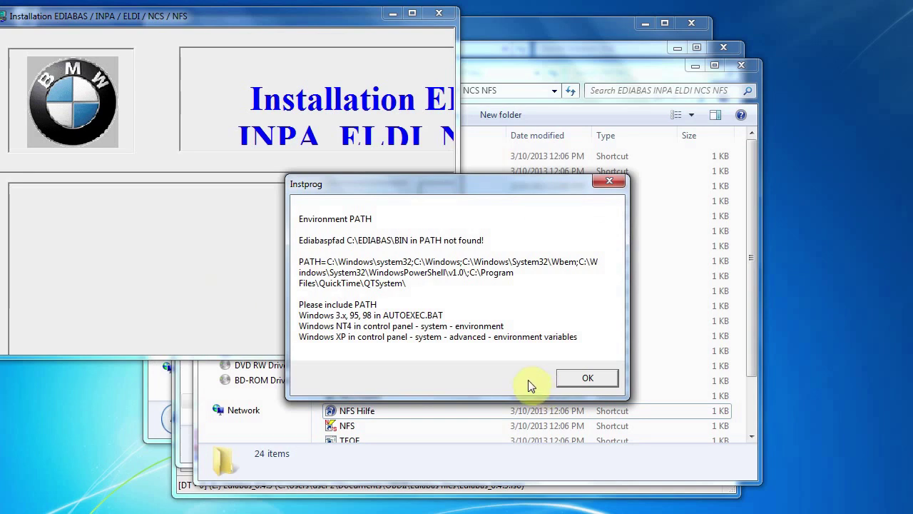
pyautogui.click(588, 378)
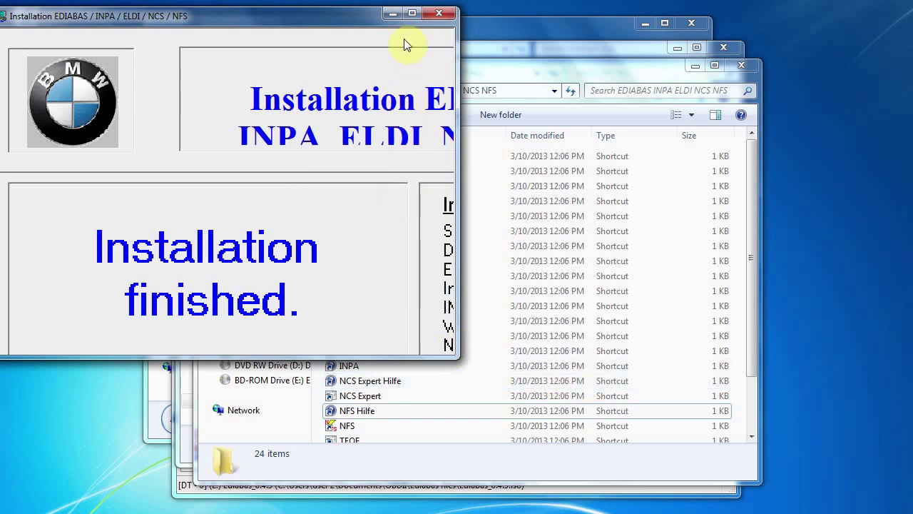
pyautogui.click(411, 12)
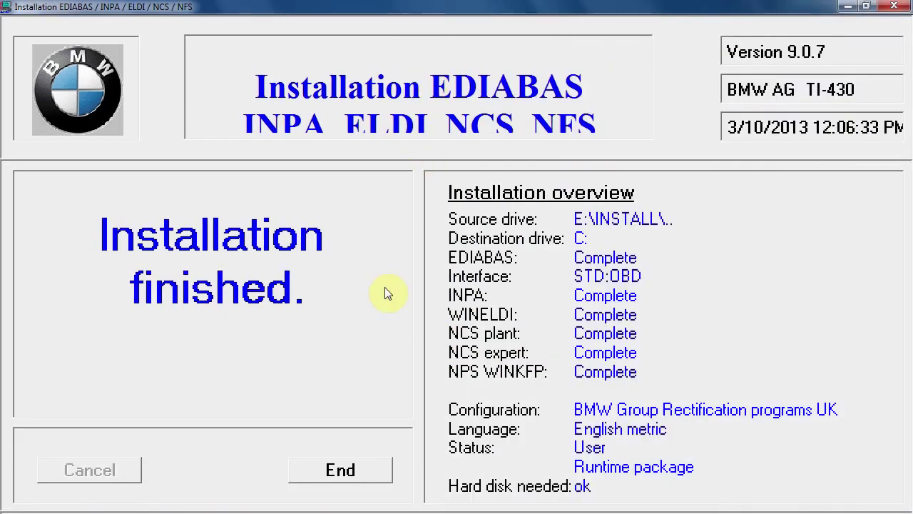
pyautogui.click(352, 469)
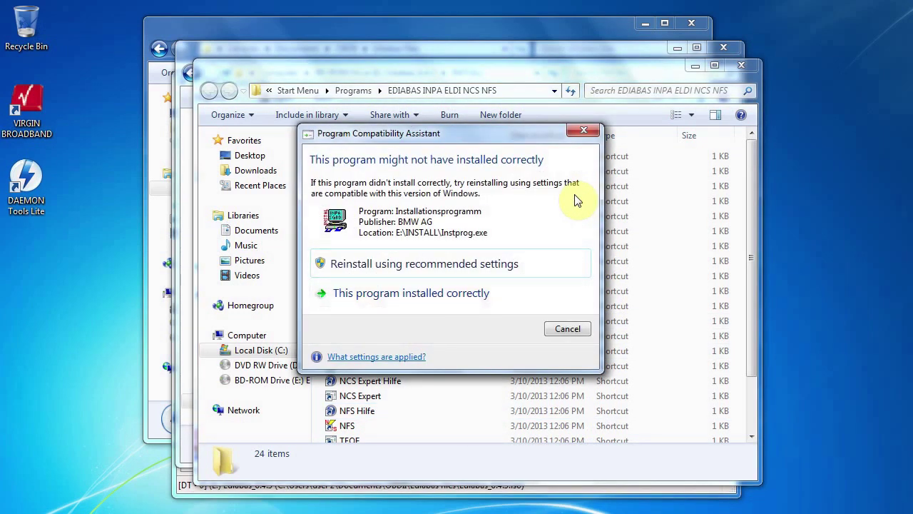
pyautogui.click(584, 133)
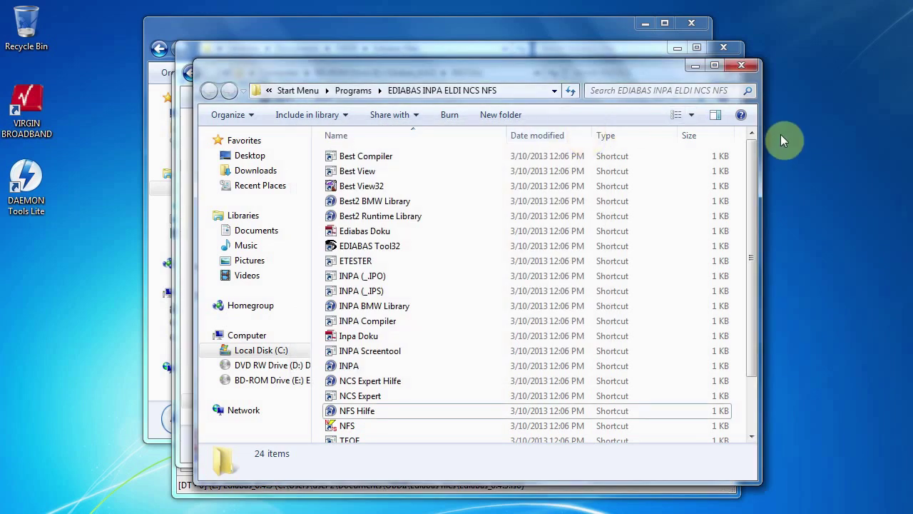
# - Close the shortcuts and INSTALL windows and unmount Ediabas_6.4.3 from virtual drive E:
pyautogui.click(744, 65)
pyautogui.click(725, 48)
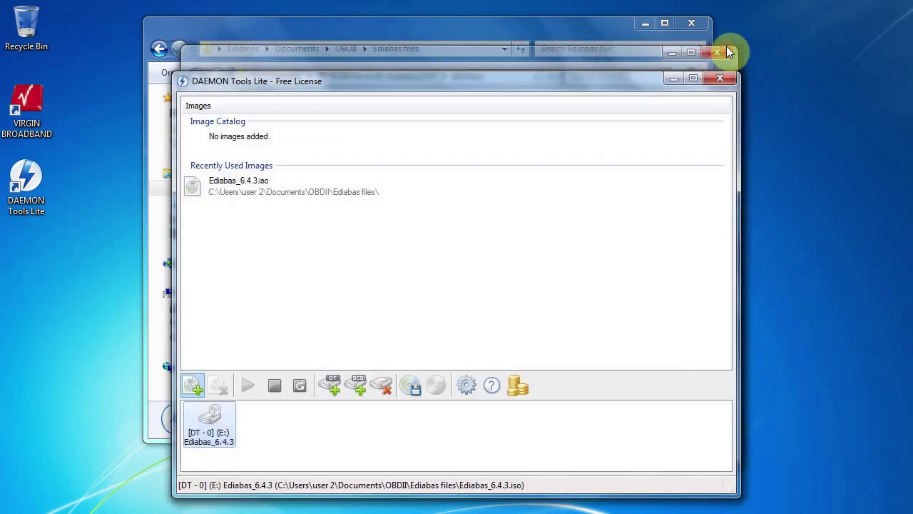
pyautogui.moveTo(527, 83); pyautogui.dragTo(732, 55)
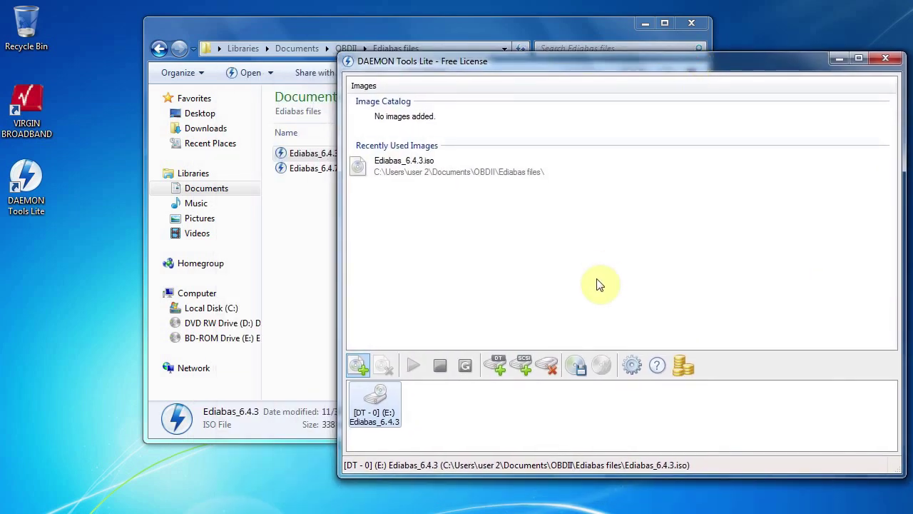
pyautogui.rightClick(378, 403)
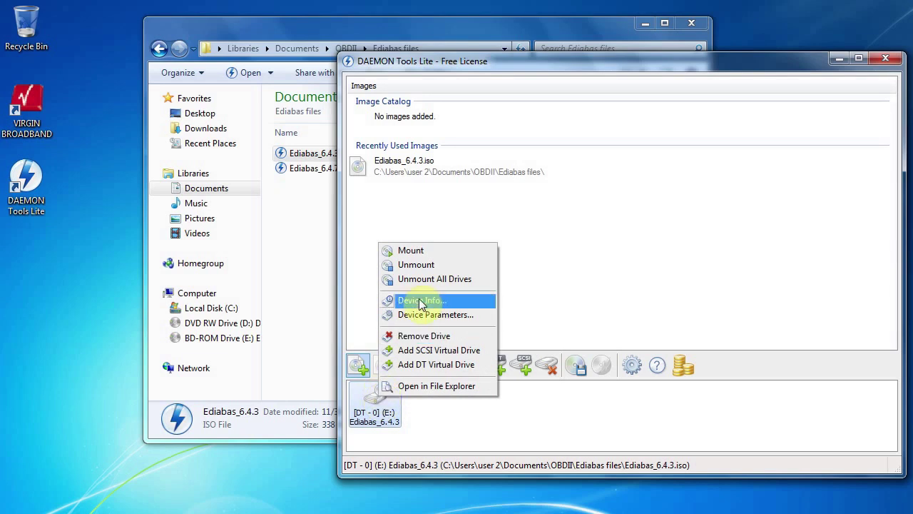
pyautogui.click(424, 266)
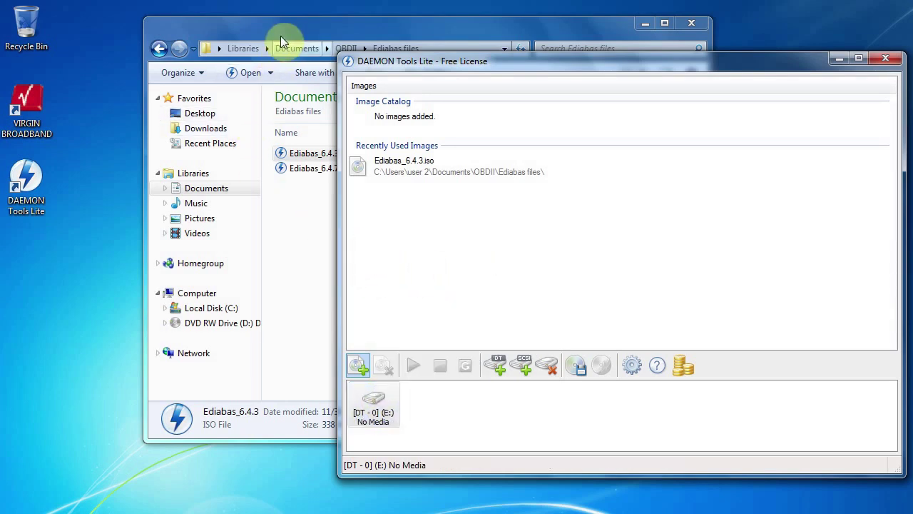
# - Mount Ediabas_6.4.7.iso from the Ediabas files folder onto drive E:
pyautogui.moveTo(282, 31); pyautogui.dragTo(274, 25)
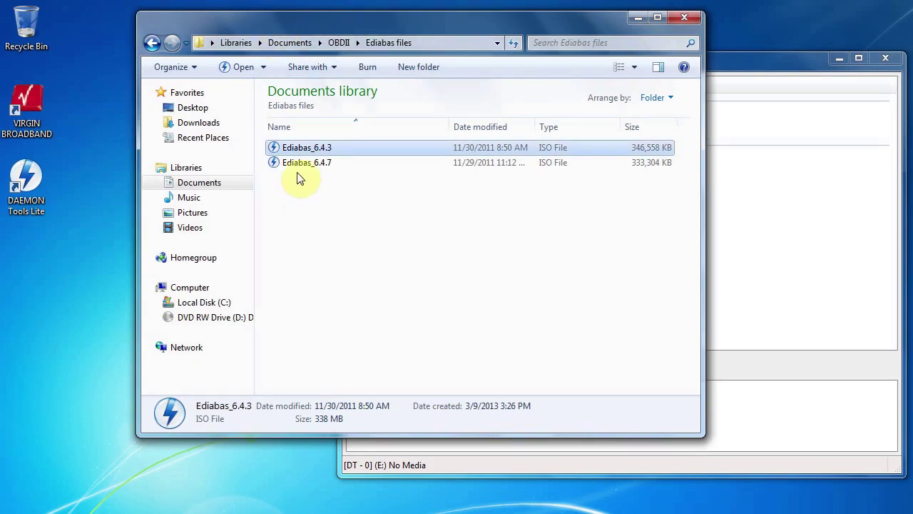
pyautogui.click(306, 169)
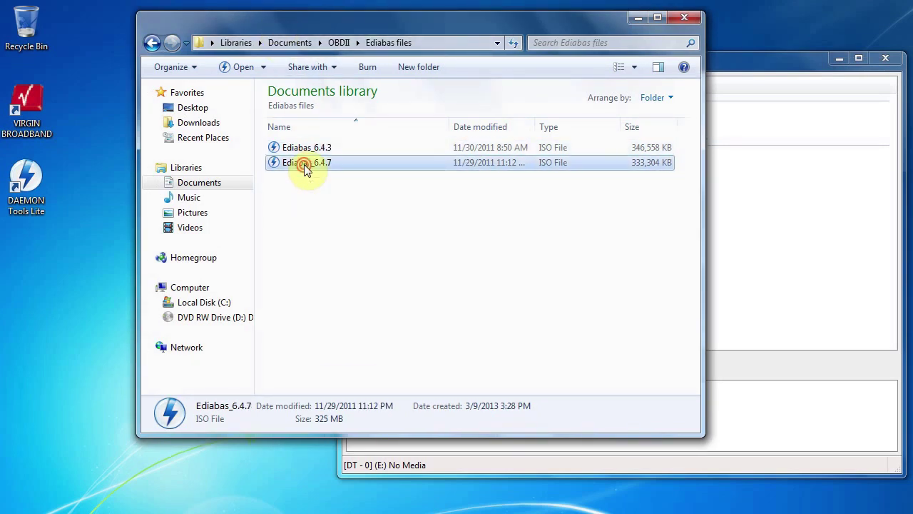
pyautogui.doubleClick(305, 166)
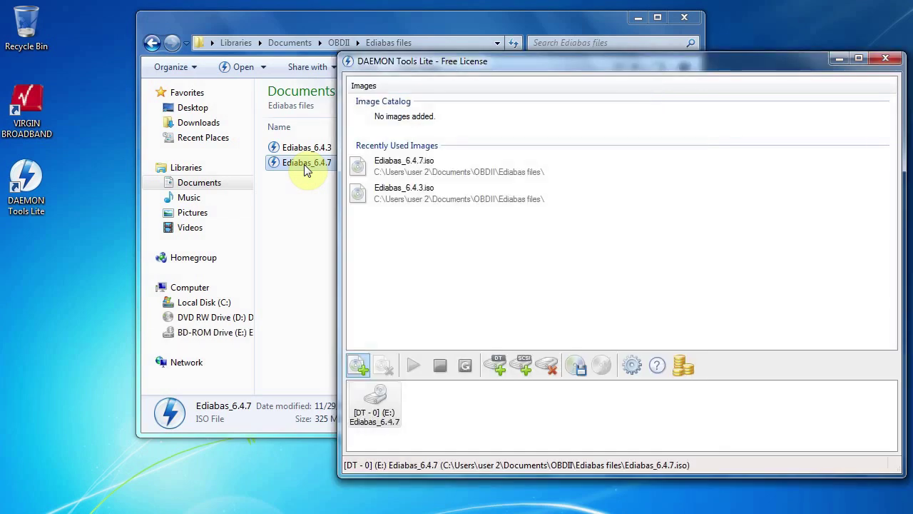
pyautogui.doubleClick(540, 60)
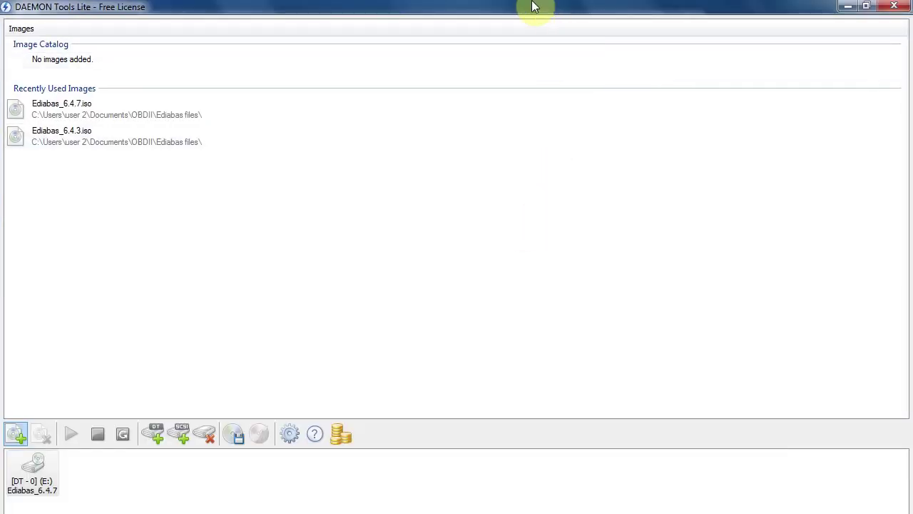
pyautogui.doubleClick(532, 7)
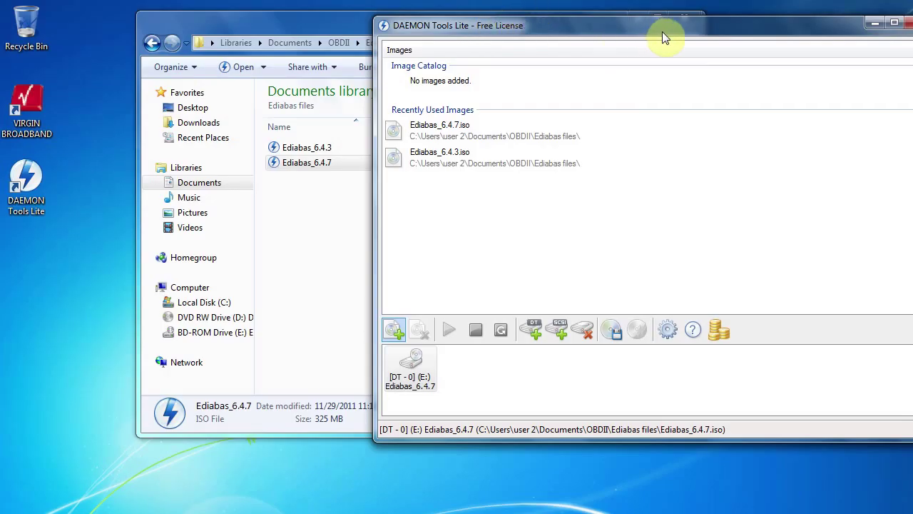
pyautogui.moveTo(824, 36); pyautogui.dragTo(504, 19)
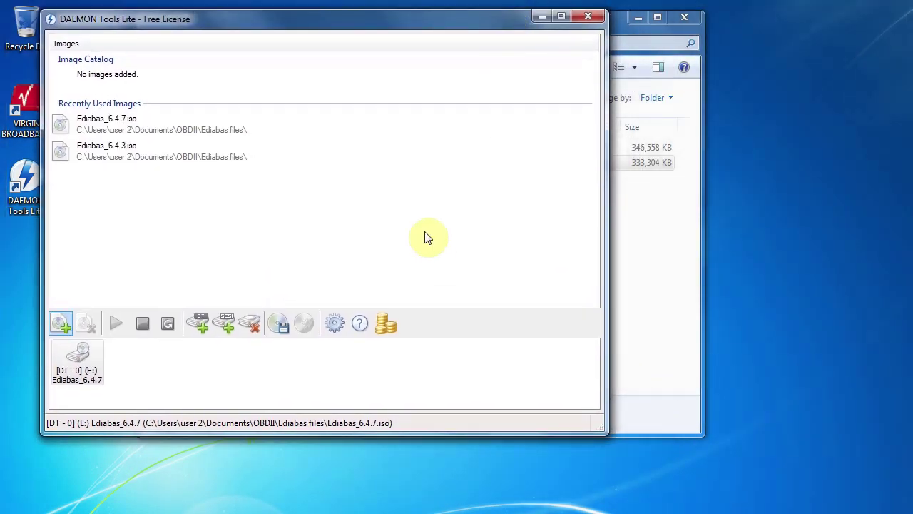
# - Dismiss the E: access error and open the mounted Ediabas_6.4.7 drive in File Explorer
pyautogui.doubleClick(78, 365)
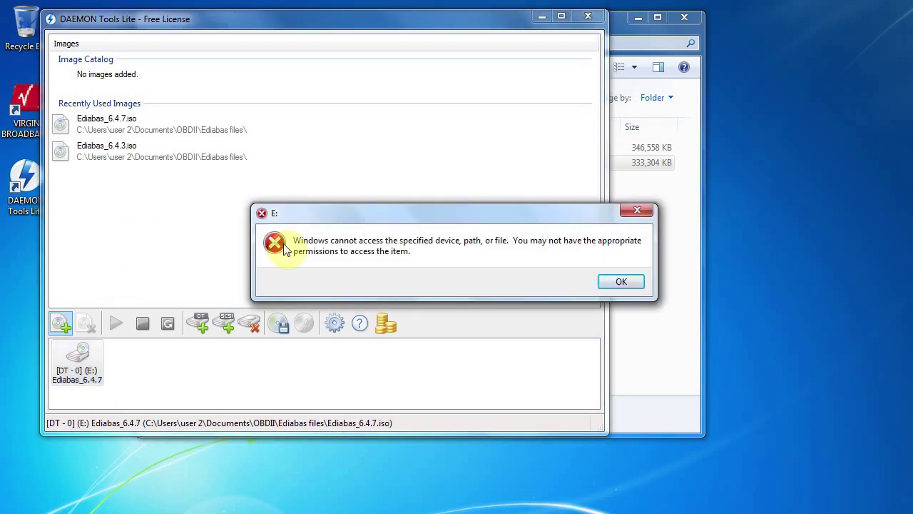
pyautogui.click(612, 283)
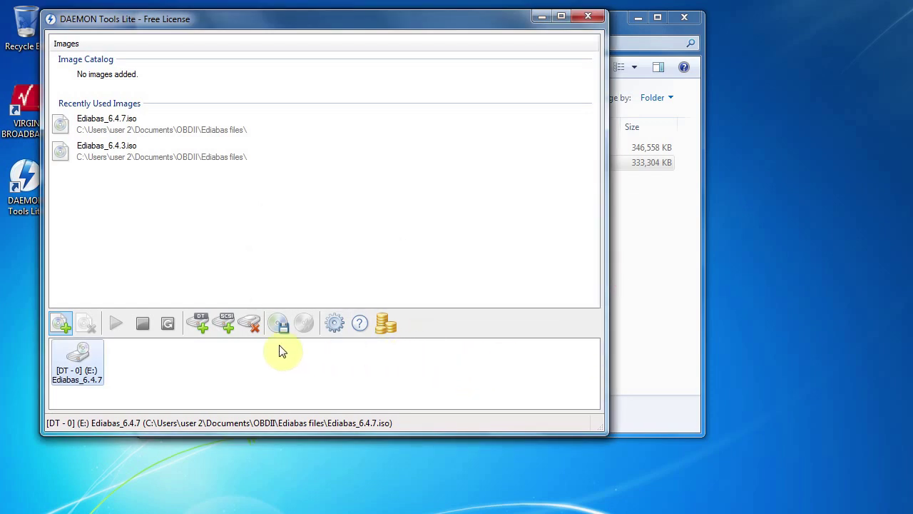
pyautogui.rightClick(77, 351)
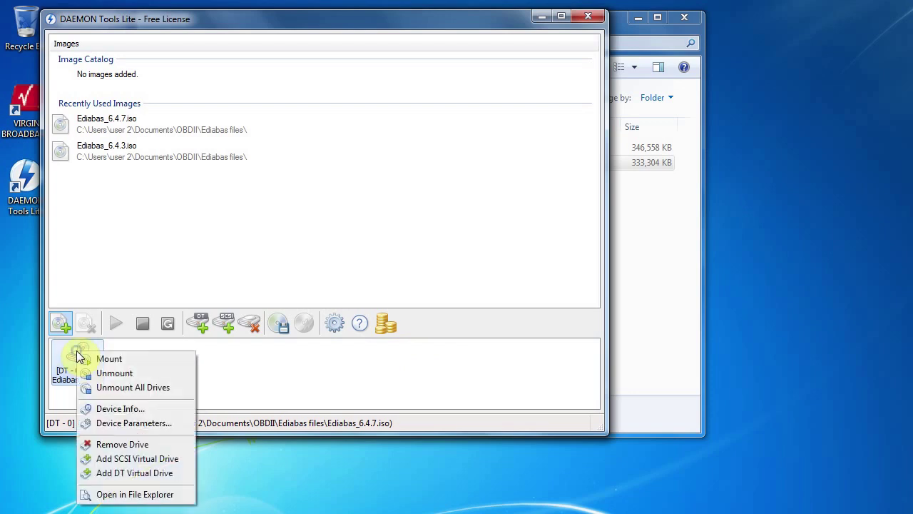
pyautogui.click(149, 498)
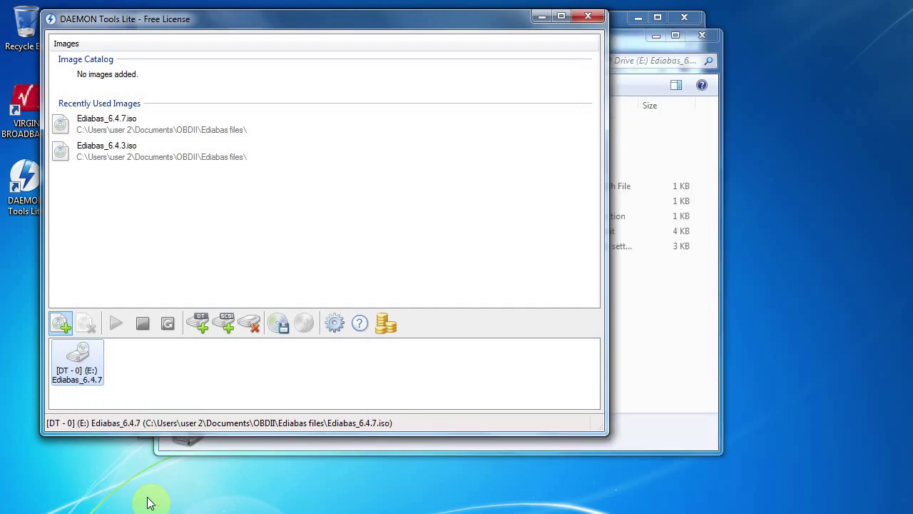
pyautogui.click(620, 45)
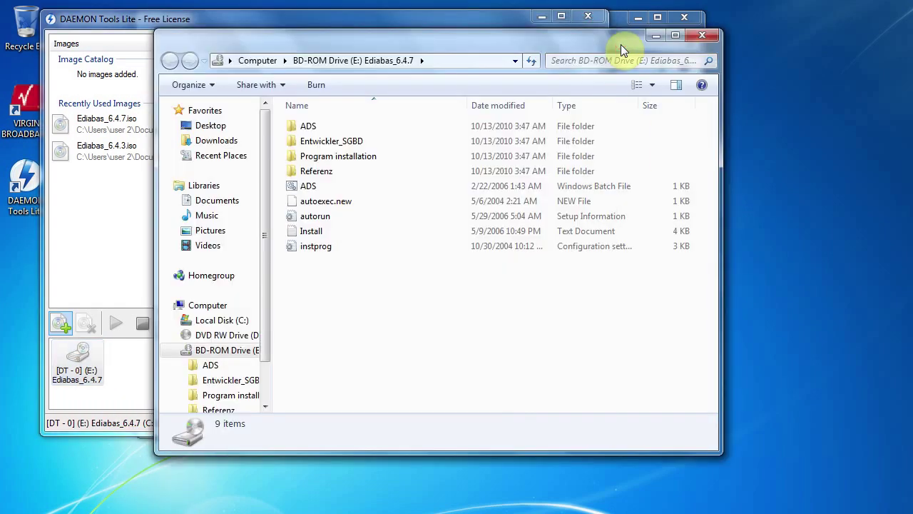
pyautogui.moveTo(491, 43); pyautogui.dragTo(428, 48)
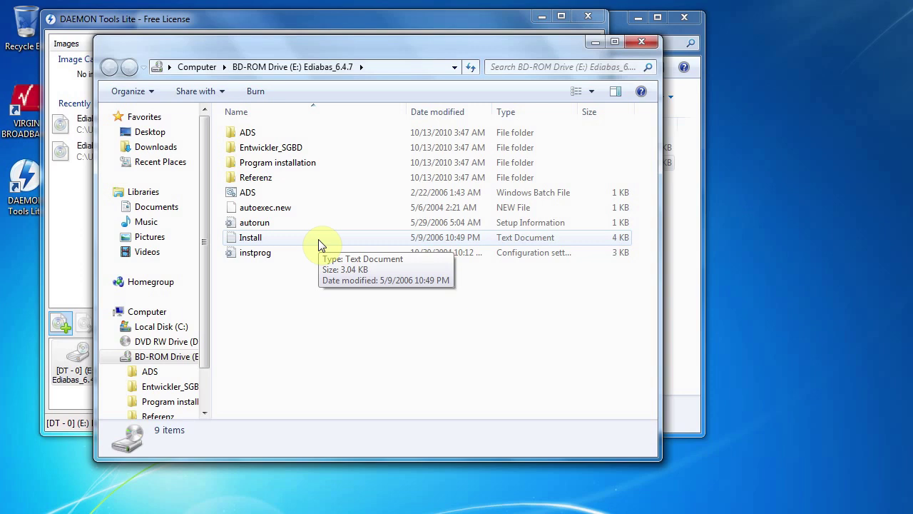
# - Set Program installation\setup to run in Windows XP compatibility mode
pyautogui.doubleClick(298, 168)
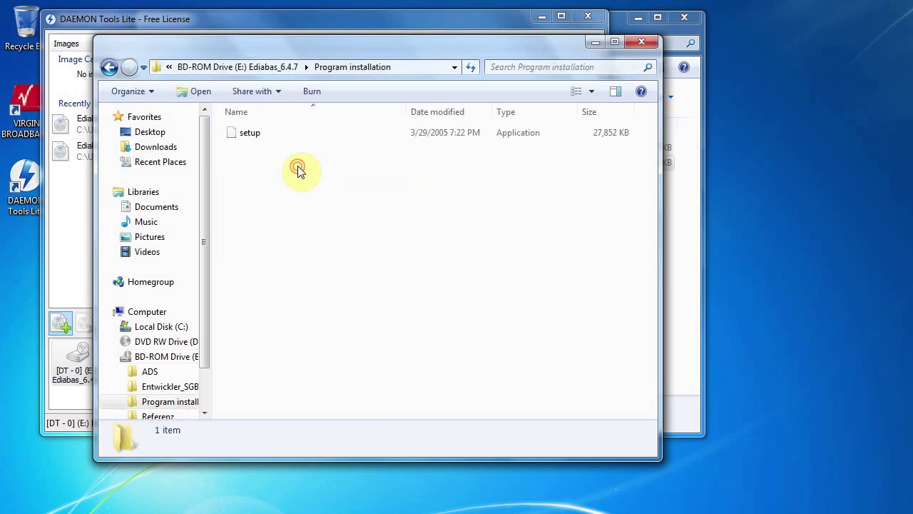
pyautogui.rightClick(271, 138)
pyautogui.click(266, 135)
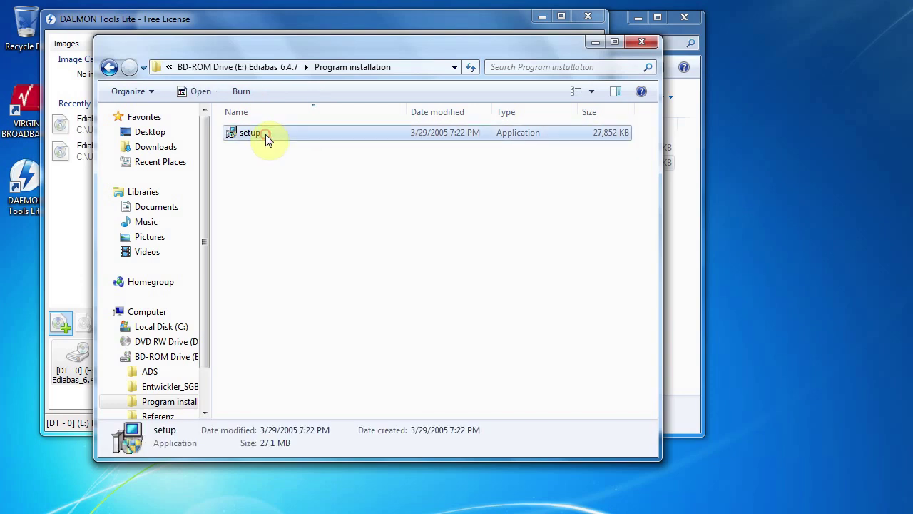
pyautogui.rightClick(265, 135)
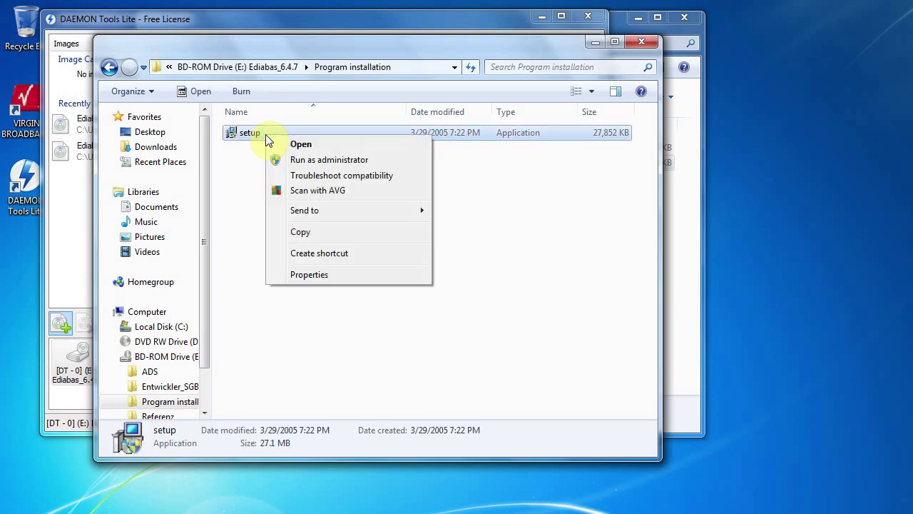
pyautogui.click(332, 277)
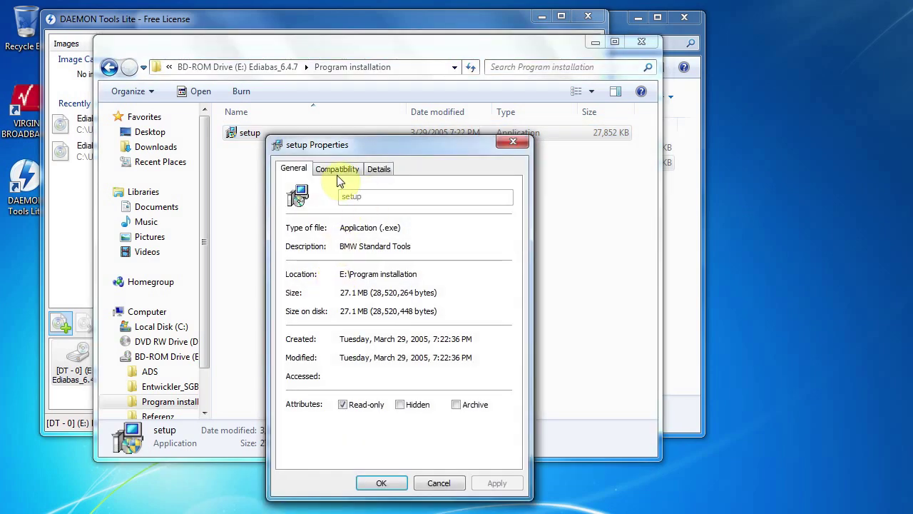
pyautogui.click(335, 175)
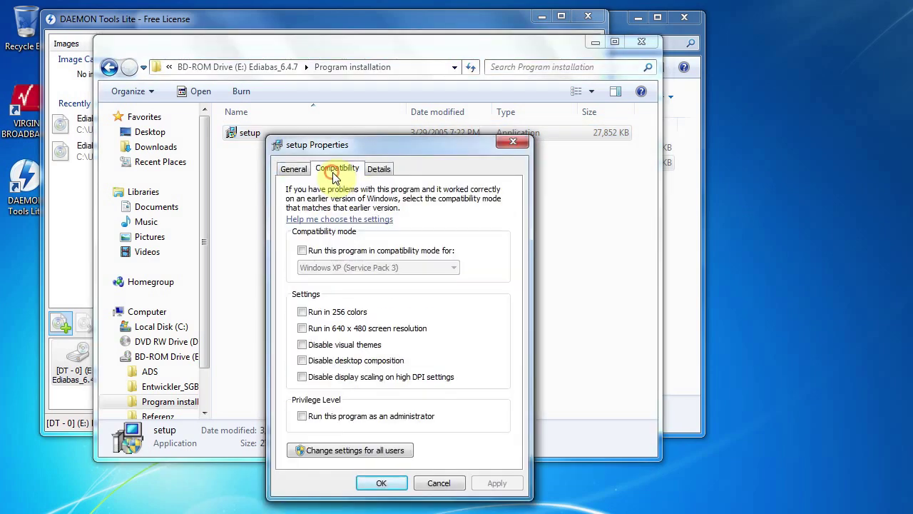
pyautogui.click(303, 251)
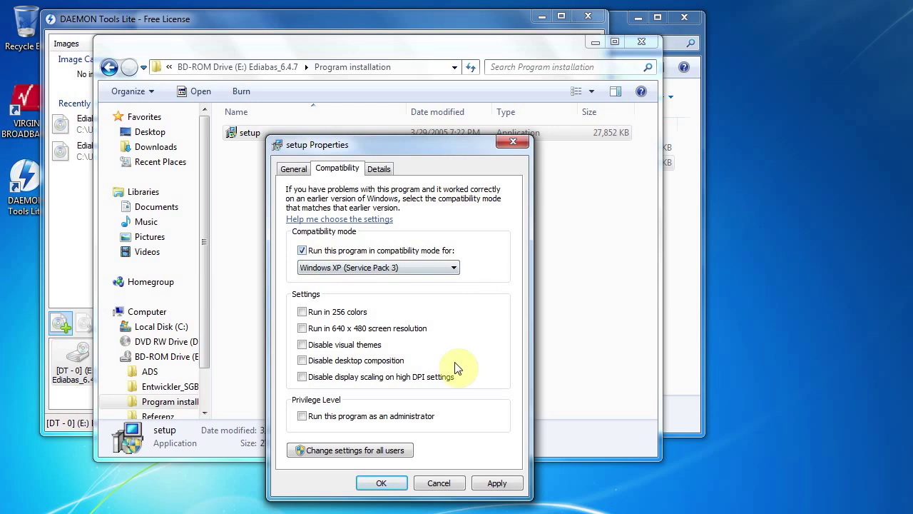
pyautogui.click(380, 484)
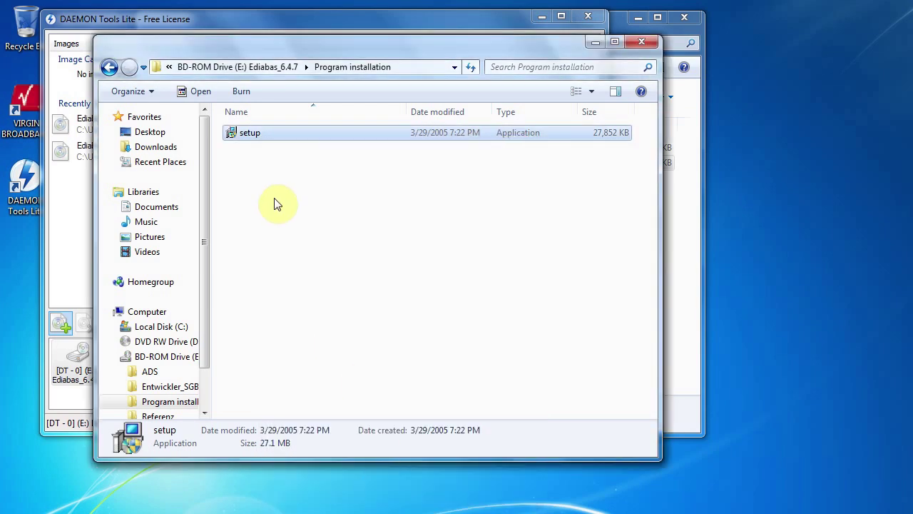
# - Navigate from the drive root into the Referenz\INSTALL folder
pyautogui.click(109, 69)
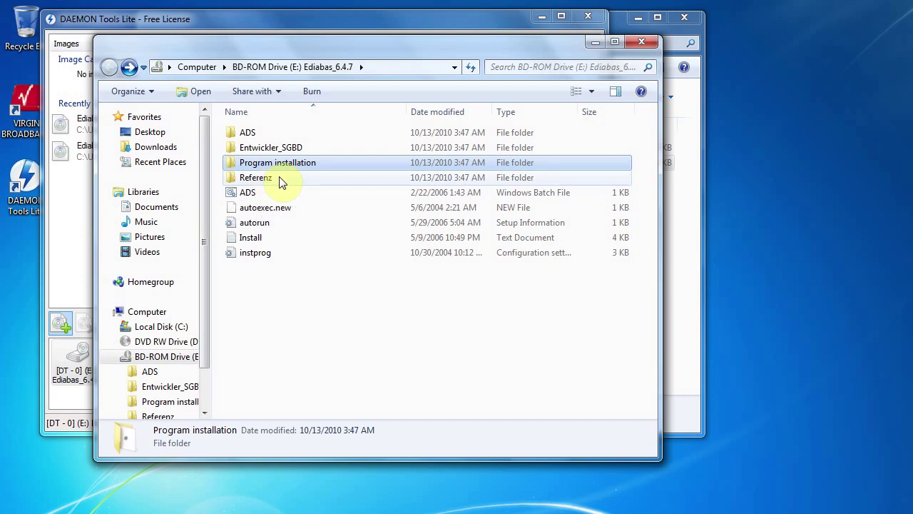
pyautogui.click(278, 178)
pyautogui.doubleClick(278, 178)
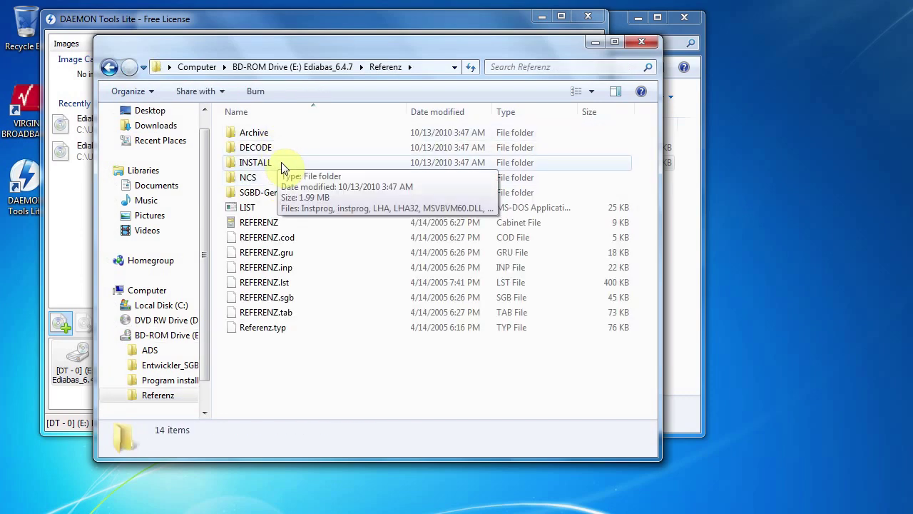
pyautogui.doubleClick(281, 162)
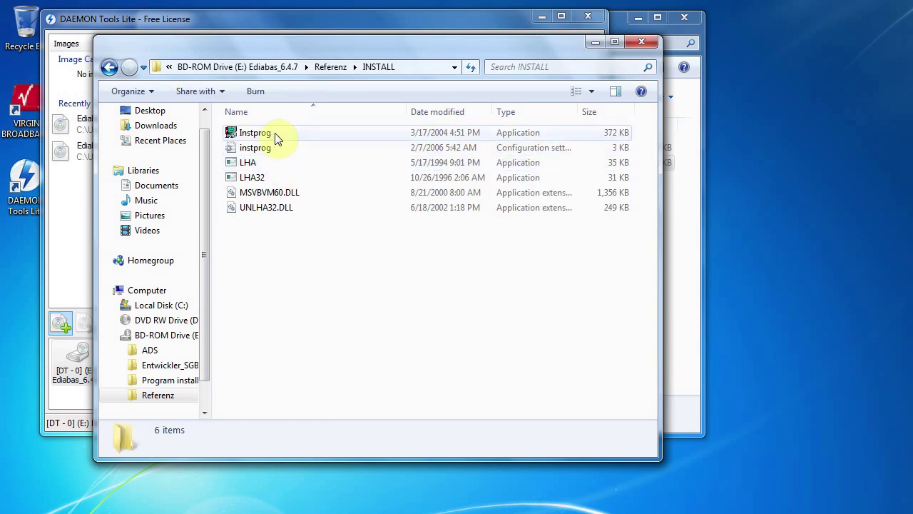
# - Set Instprog to run in Windows XP (Service Pack 3) compatibility mode
pyautogui.rightClick(276, 134)
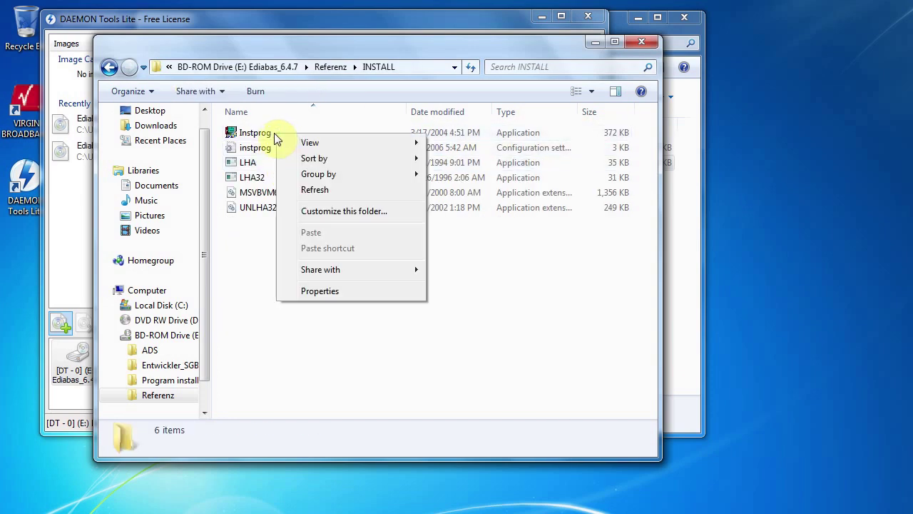
pyautogui.click(273, 134)
pyautogui.click(271, 133)
pyautogui.rightClick(272, 134)
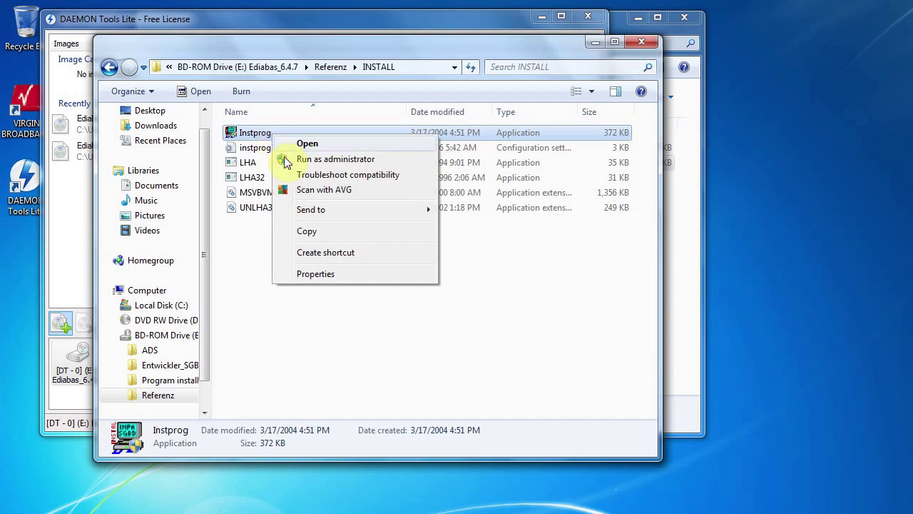
pyautogui.click(331, 273)
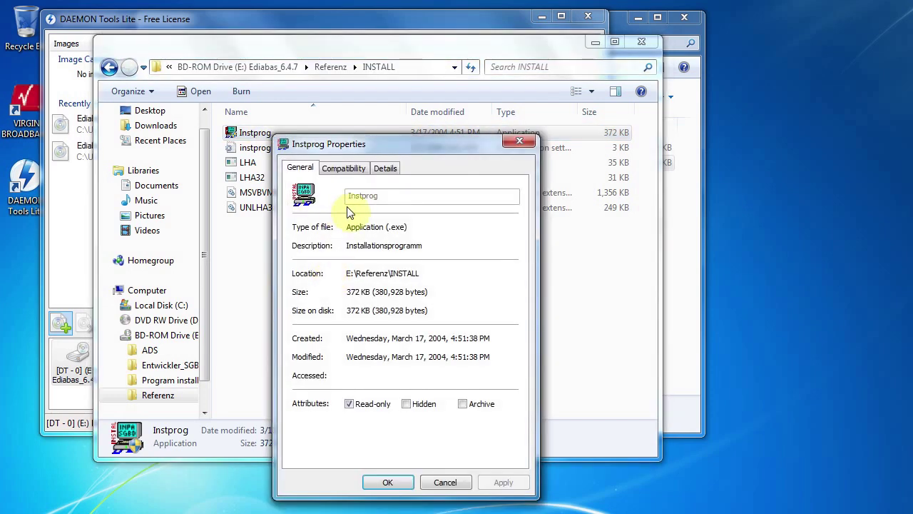
pyautogui.click(343, 167)
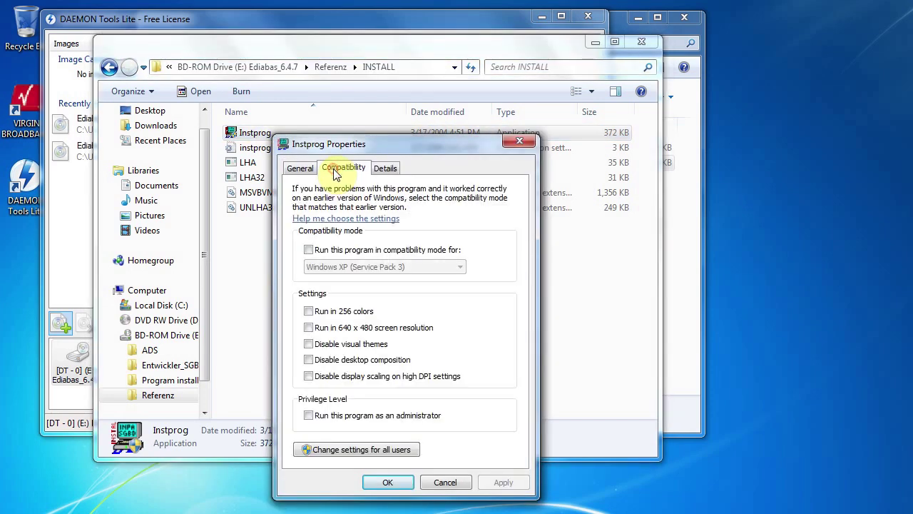
pyautogui.click(308, 251)
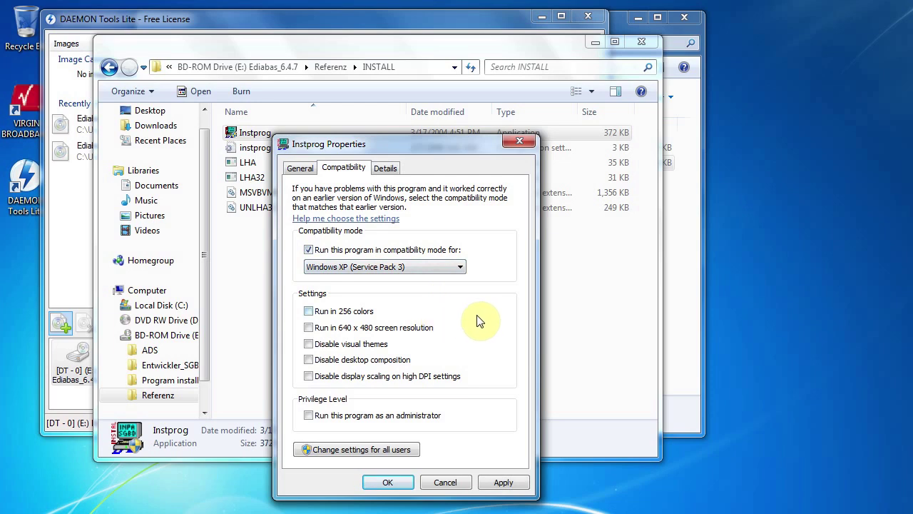
pyautogui.click(460, 267)
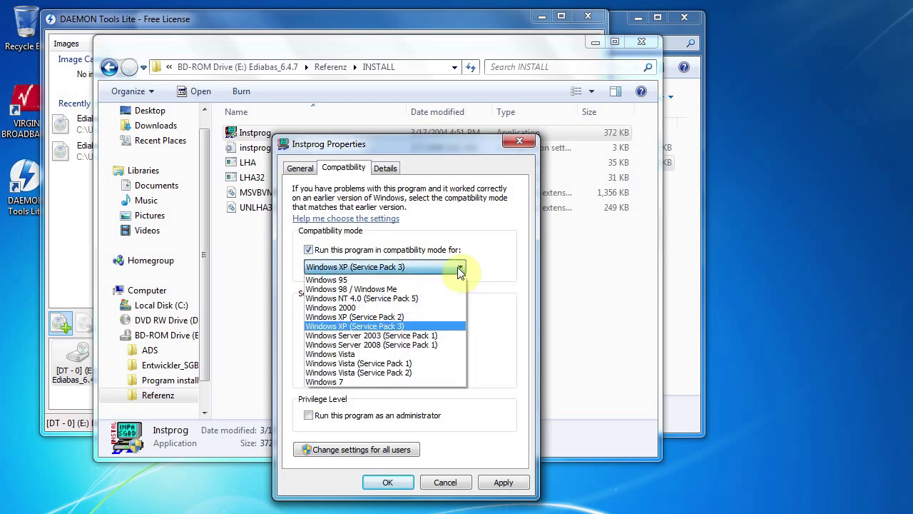
pyautogui.click(378, 251)
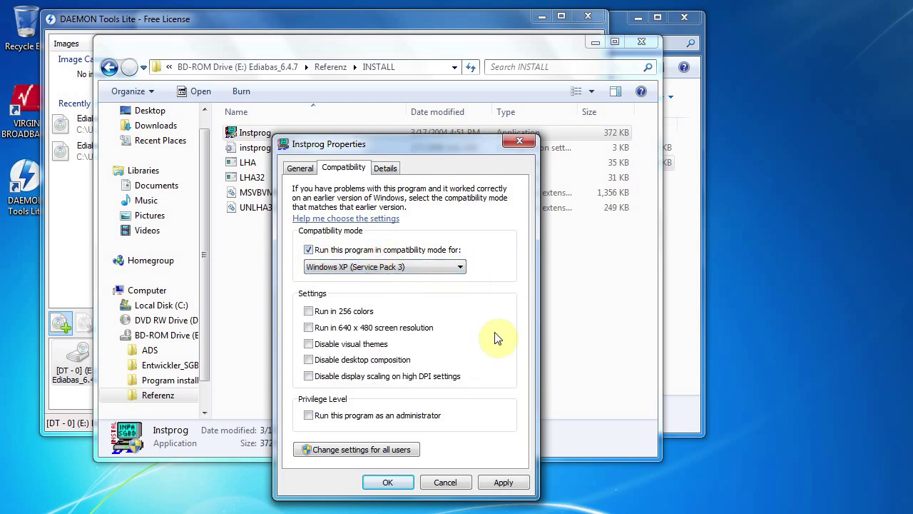
pyautogui.click(388, 483)
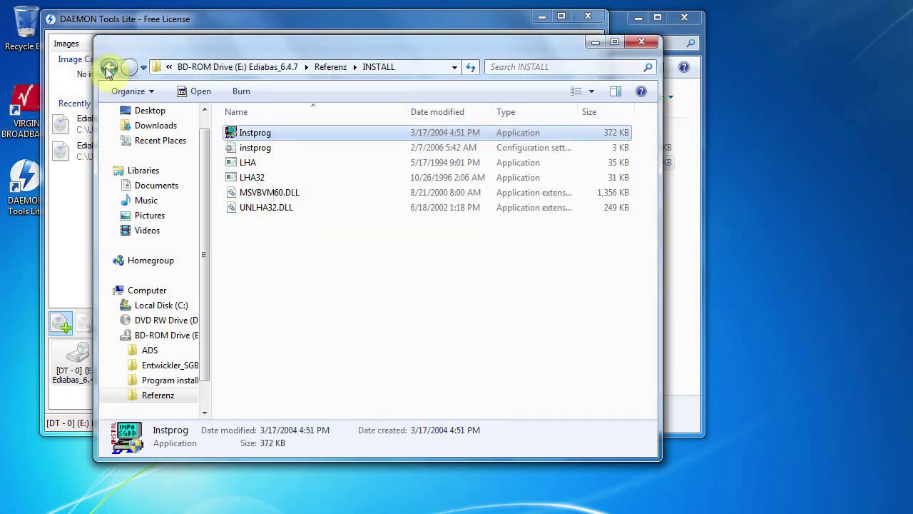
pyautogui.click(109, 68)
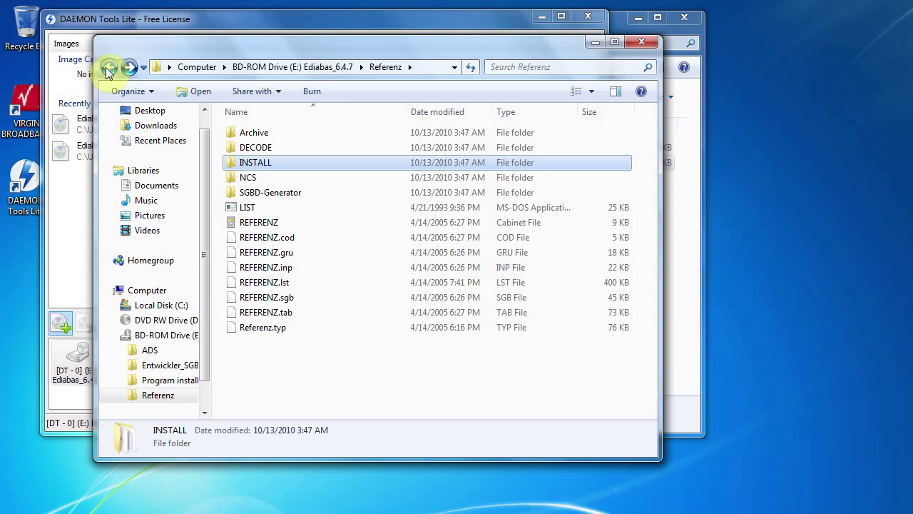